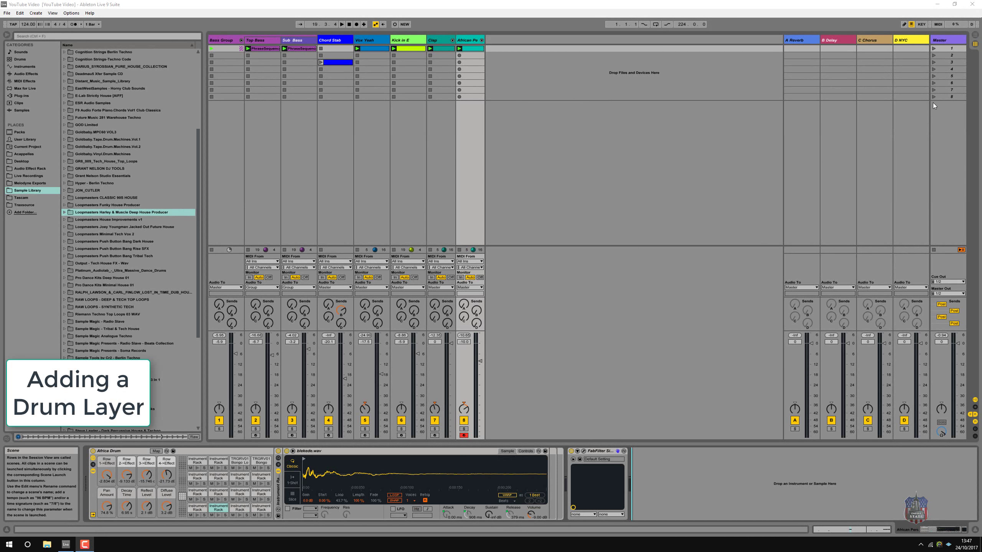
Step: Launch Scene 1, view the Vox Yeah, Kick in E and Clap tracks, and open Clap's Saturn
left_click(933, 49)
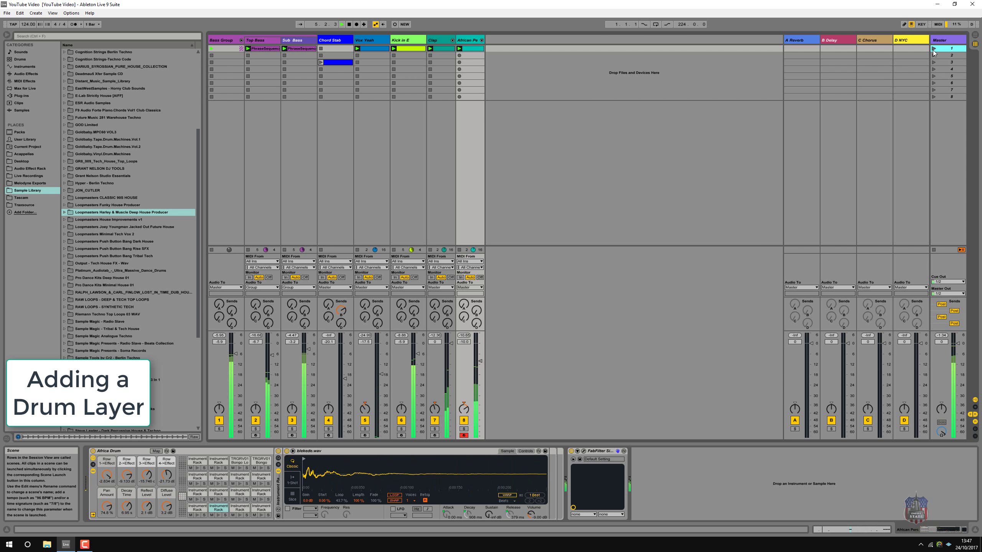
left_click(371, 51)
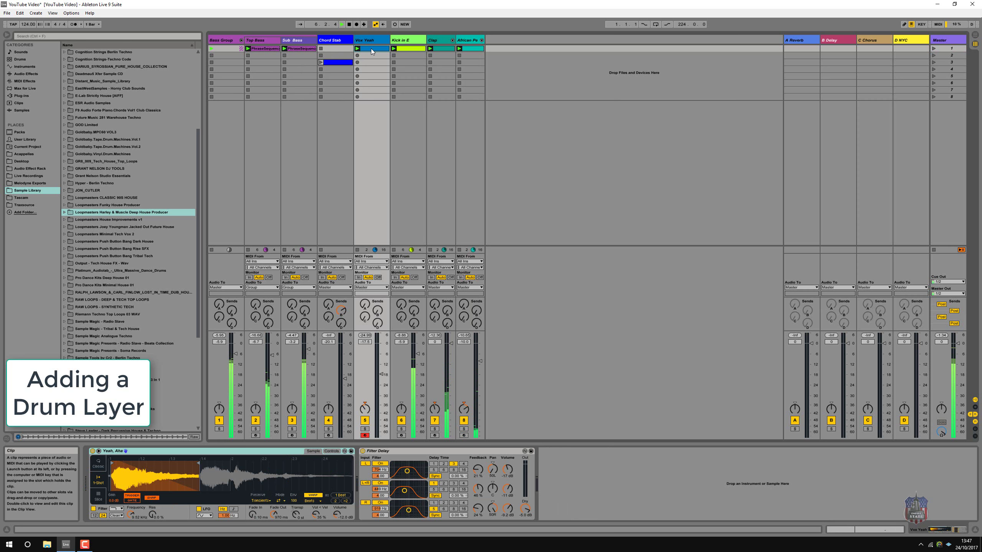
left_click(414, 49)
left_click(442, 48)
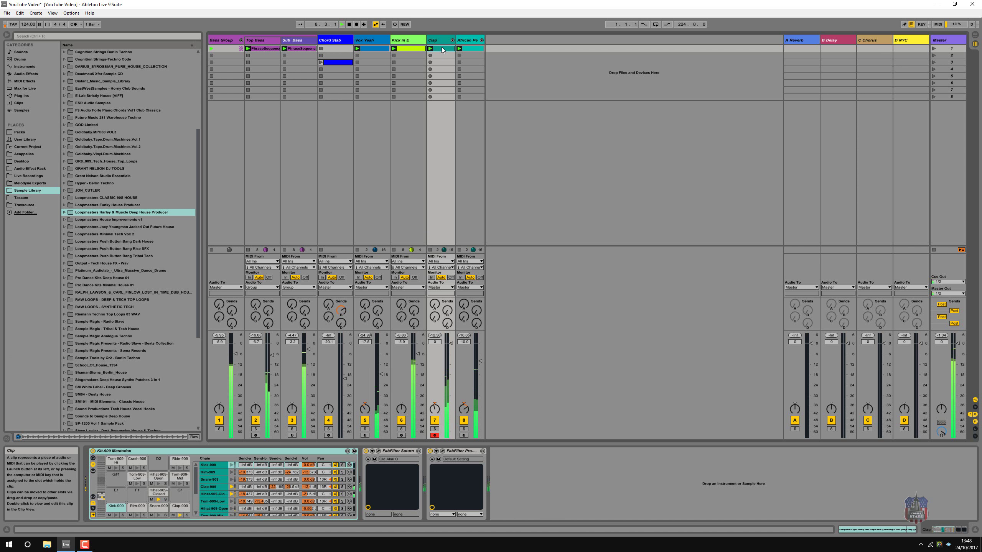
left_click(379, 452)
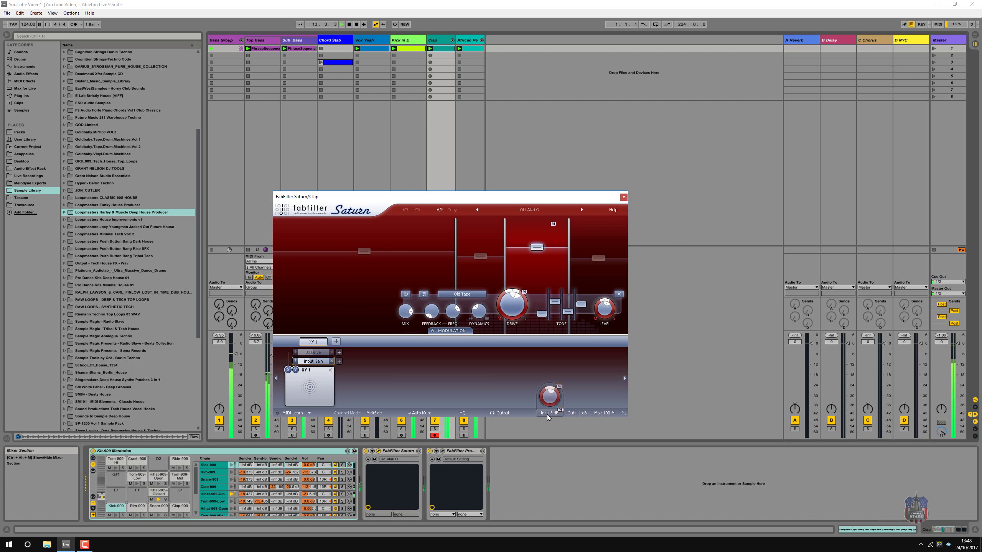
mouse_move(549, 414)
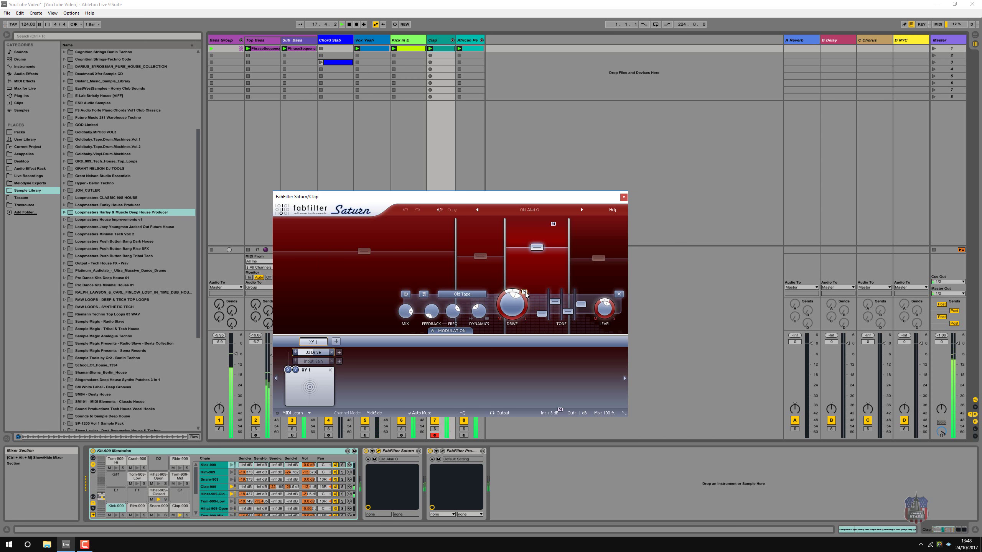
Step: Toggle Saturn band 3's M option, set its level to about +1.48 dB, and close Saturn
mouse_move(512, 238)
left_click(513, 229)
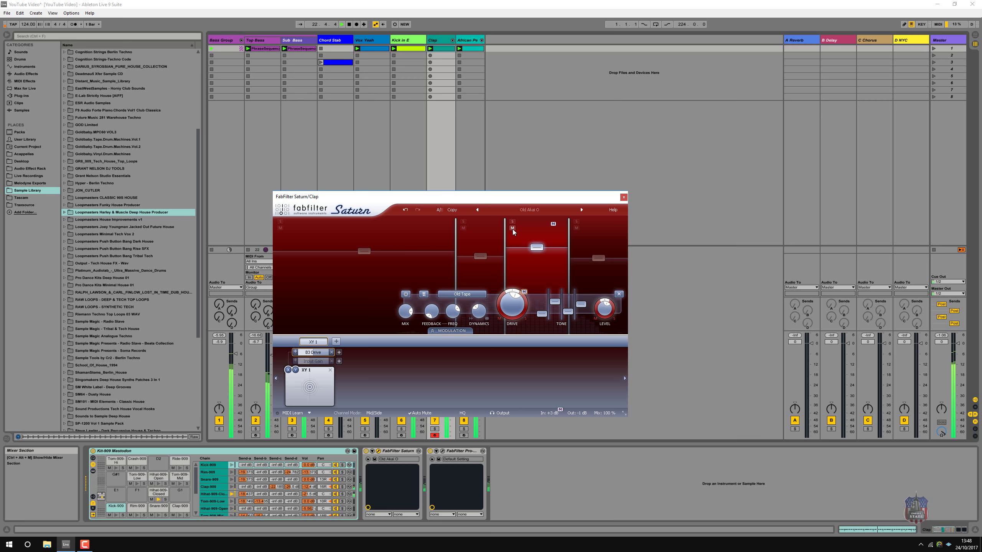
left_click_drag(536, 247, 534, 251)
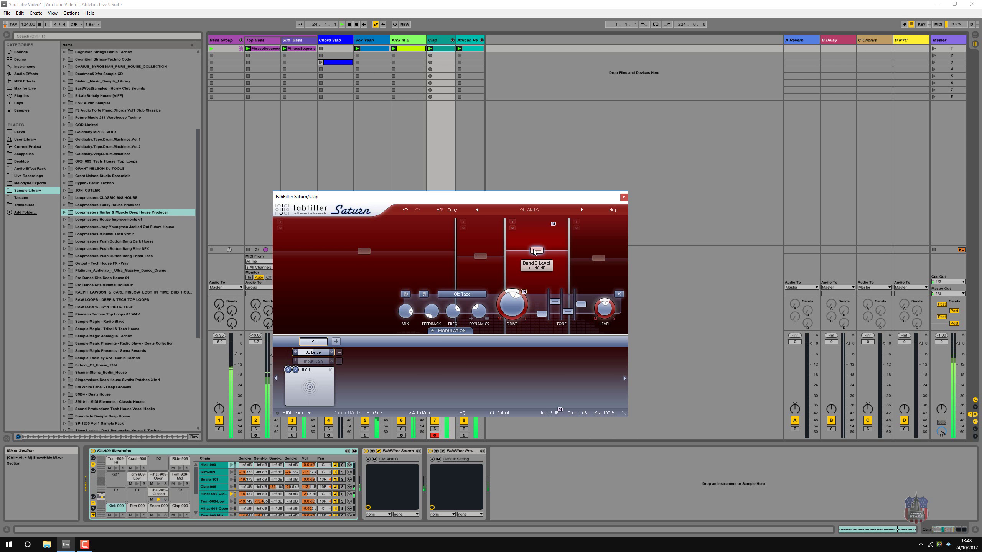
left_click(623, 198)
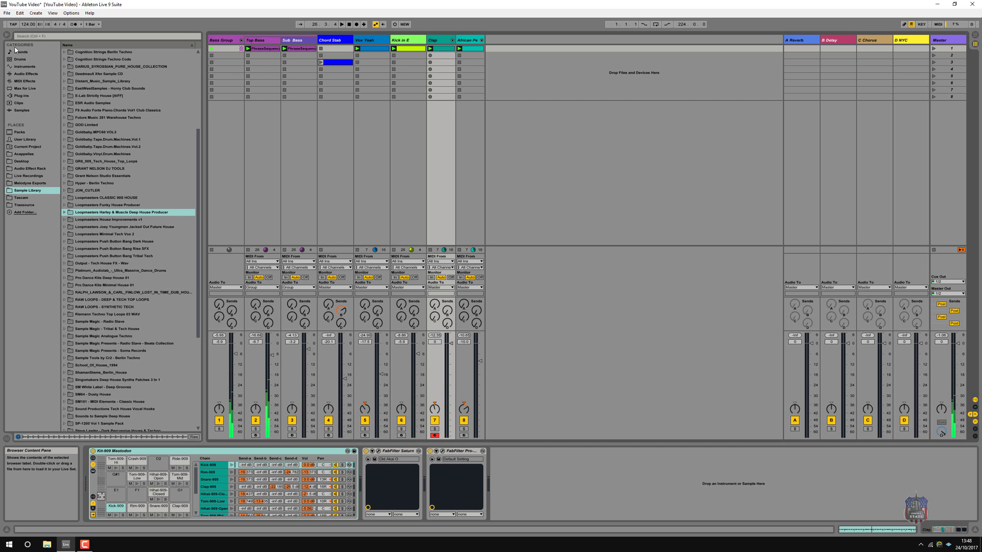
Step: Create a new track with Transfuser_x64 from Plug-ins > Air Music Technology
left_click(18, 60)
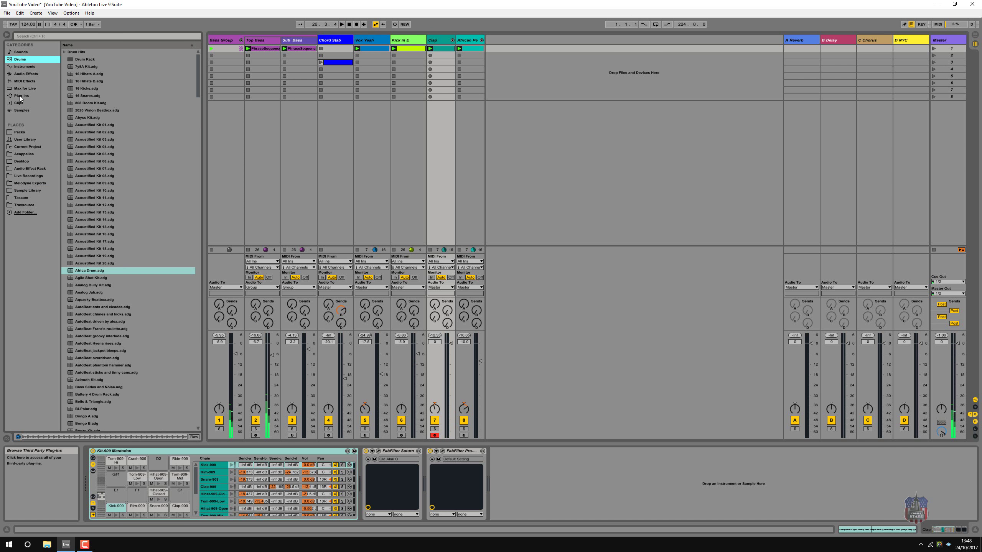
left_click(20, 96)
left_click(64, 52)
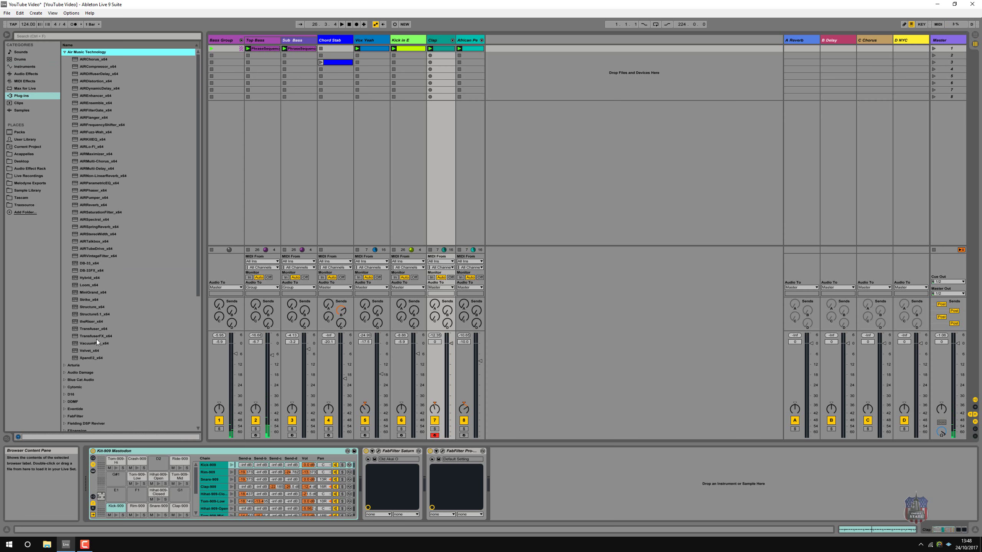
left_click(94, 328)
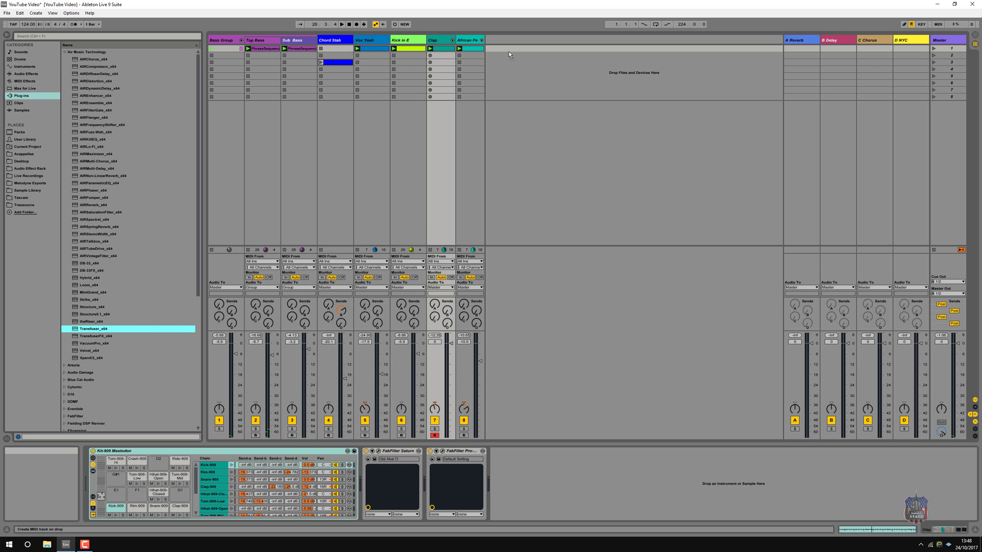
left_click_drag(500, 63, 509, 52)
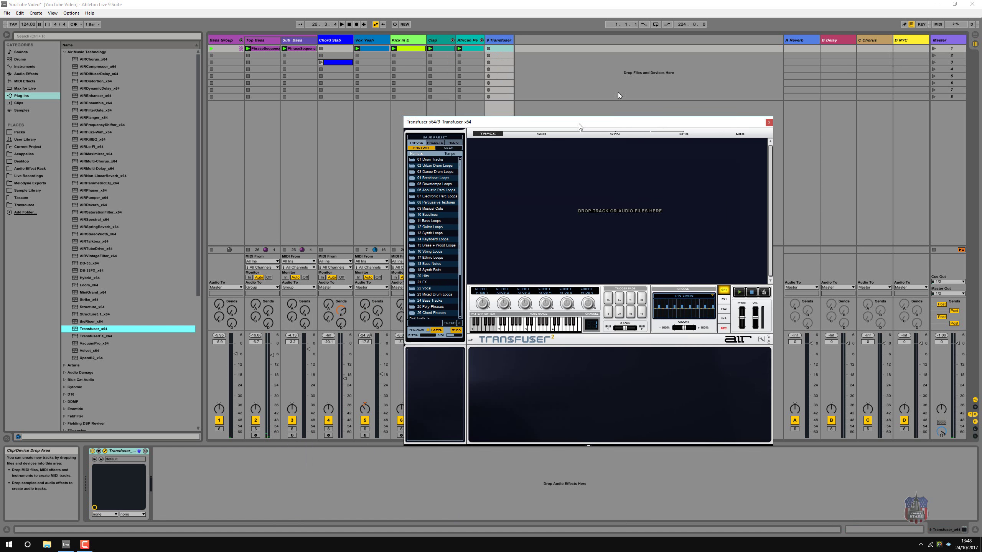
Step: Rename the new Transfuser track to 'Drum Layer'
left_click(503, 41)
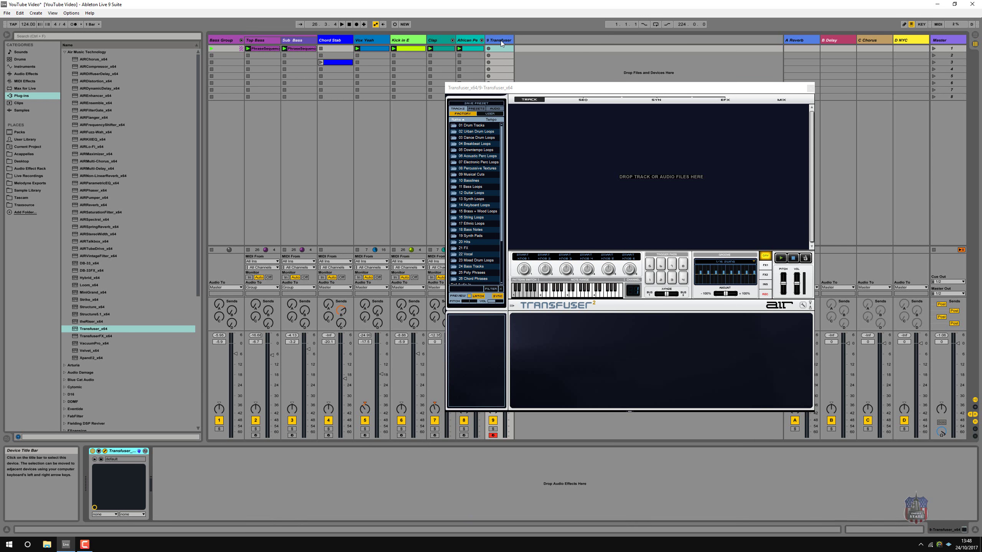
right_click(501, 40)
left_click(511, 71)
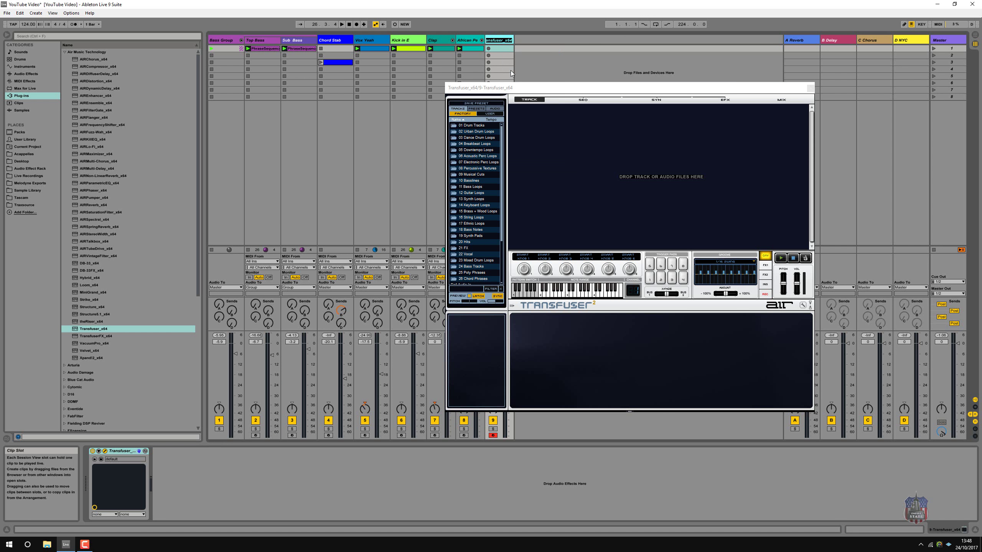
type("Drum Layer")
key("Return")
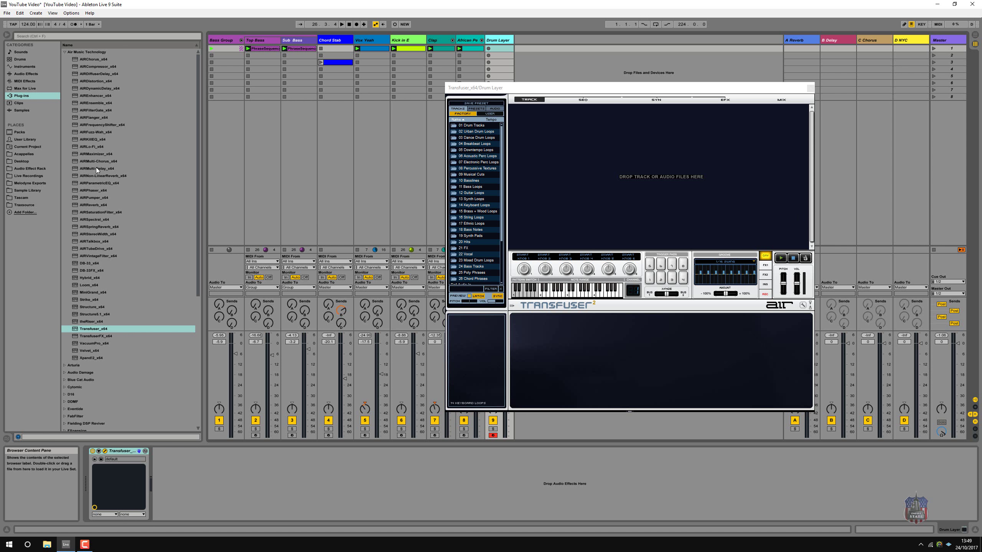
Step: Show Transfuser's AUDIO browser with the user sample library folders
left_click(488, 114)
left_click(474, 113)
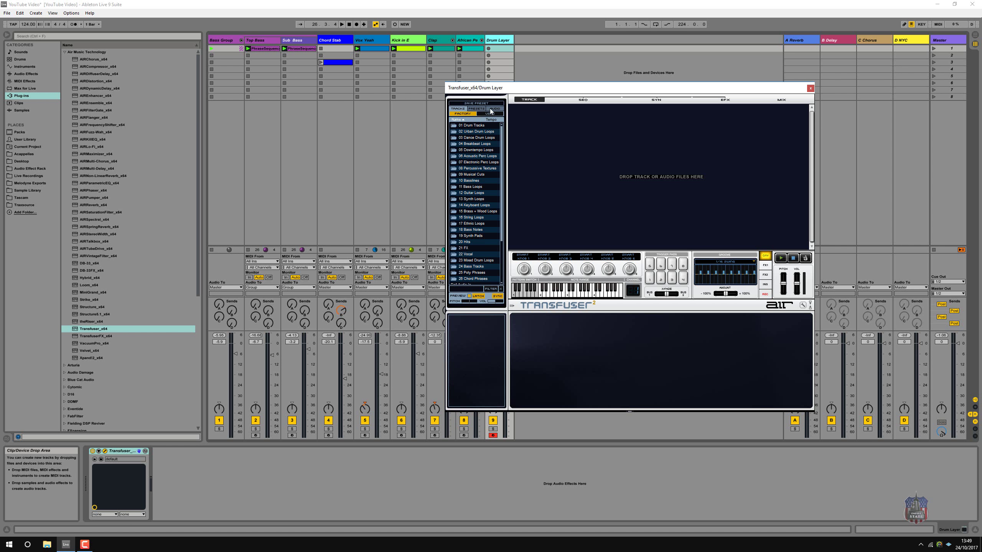
left_click(494, 109)
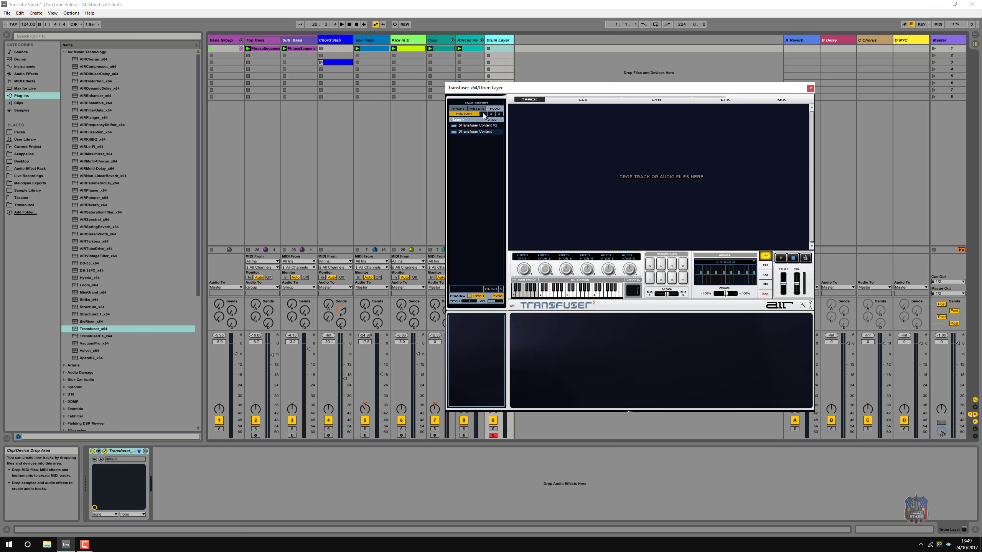
left_click(484, 115)
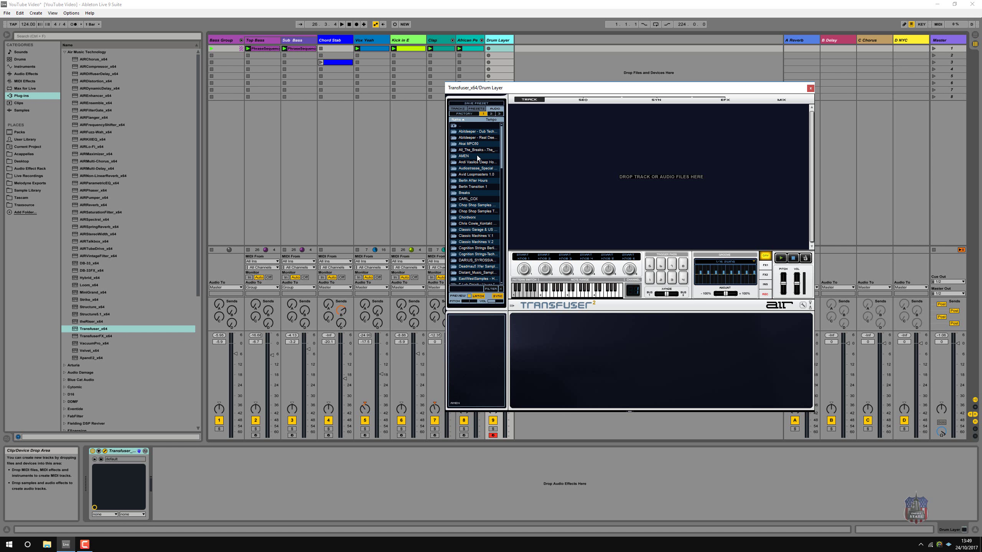
scroll(477, 155, "down", 5)
scroll(478, 156, "down", 5)
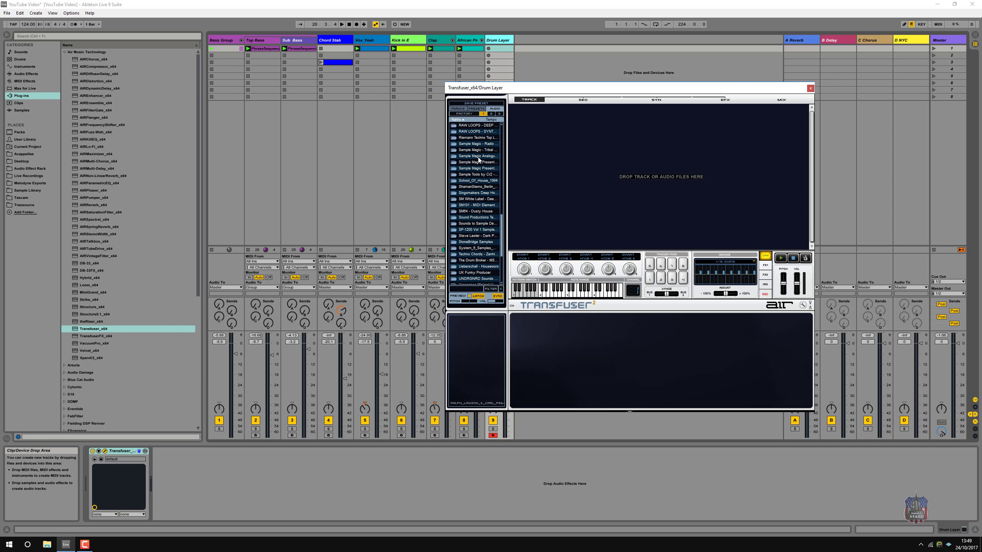
scroll(478, 159, "up", 8)
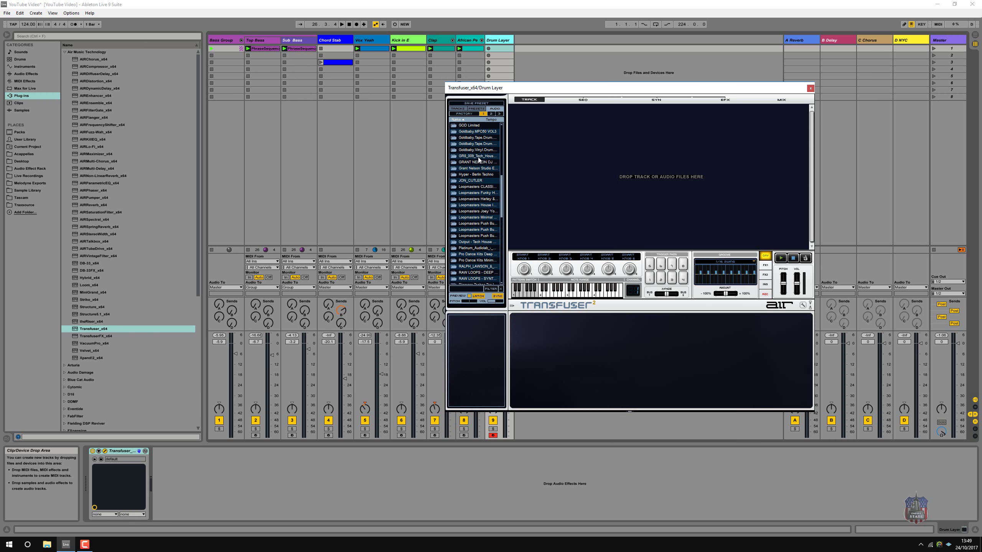
Step: Open Harley & Muscle > HM_WAV LOOPS > HM_DRUM and audition HM_122 drumloops 22–24
double_click(473, 200)
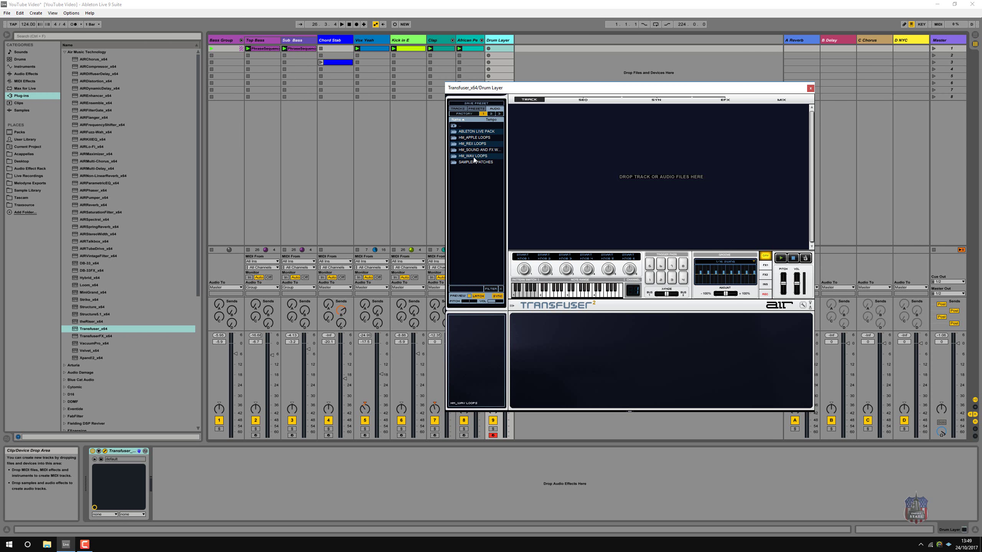
double_click(473, 156)
double_click(472, 138)
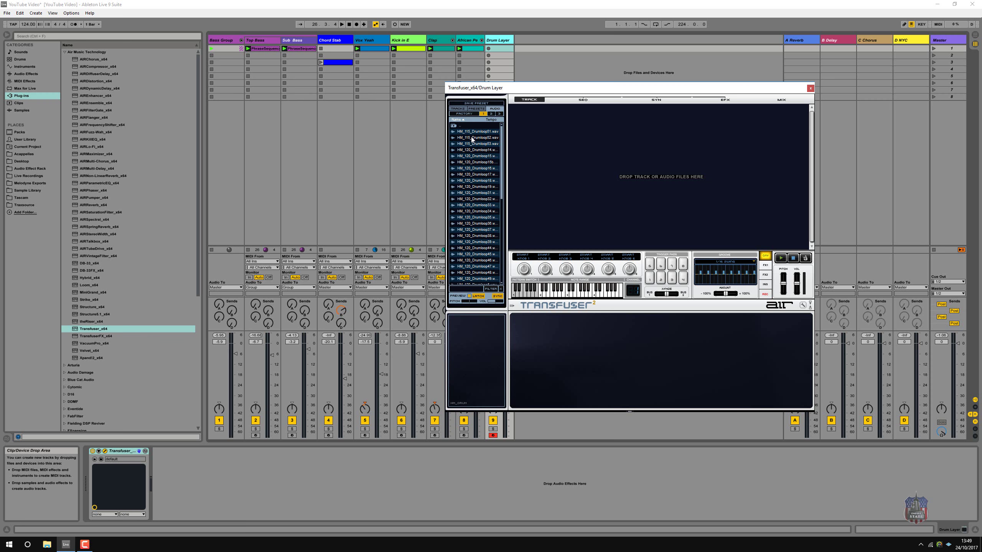
scroll(472, 139, "down", 5)
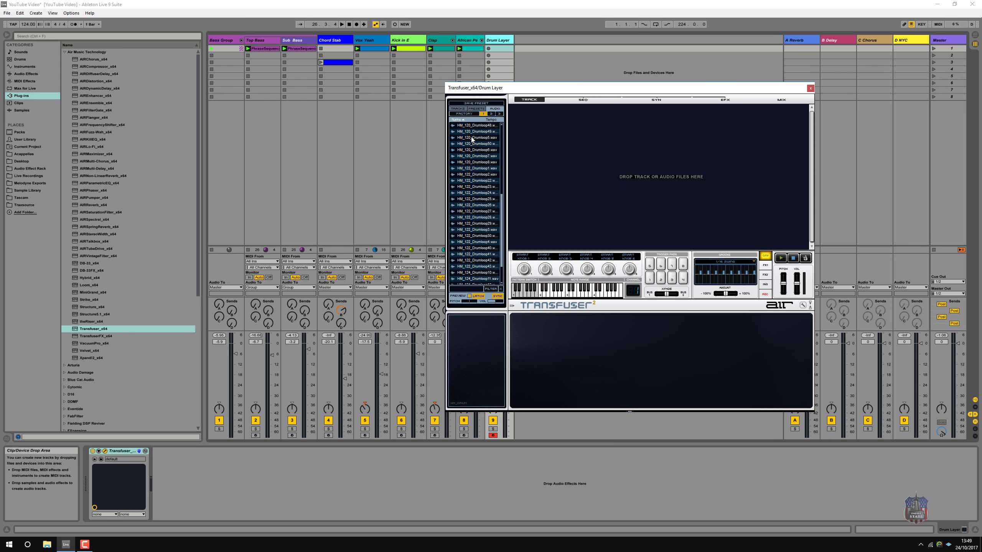
left_click(483, 181)
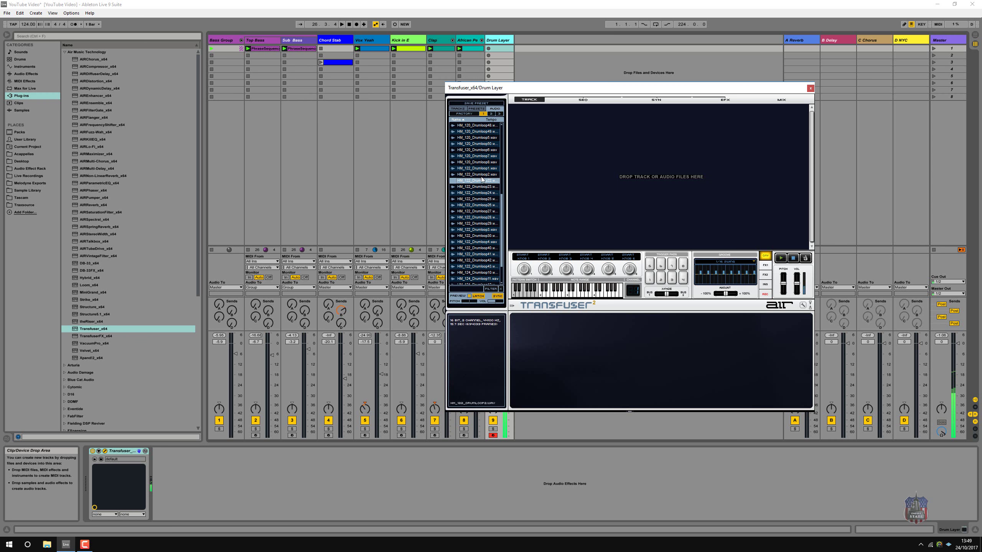
left_click(482, 188)
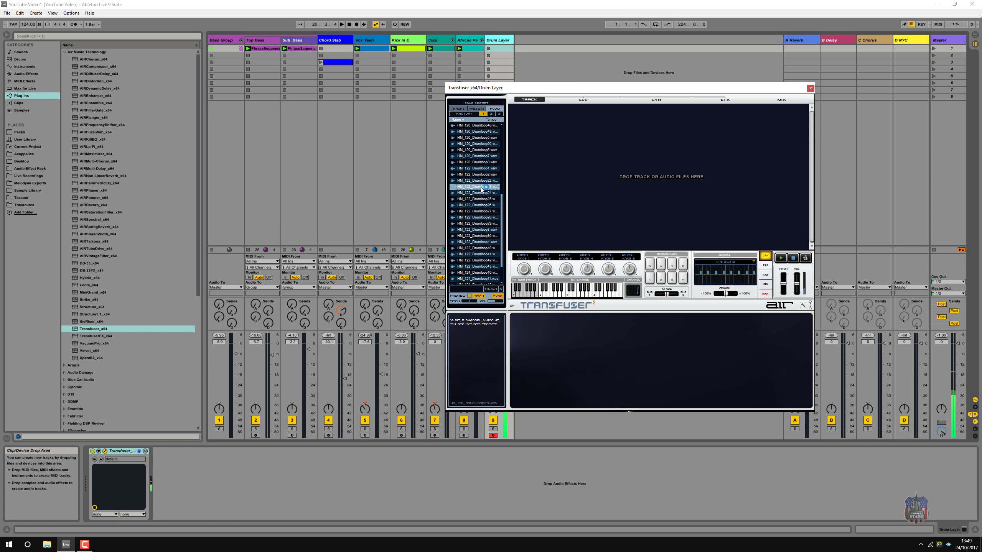
left_click(481, 191)
Step: Import HM_122_Drumloop23.wav as sliced audio with sequence, then play Scene 1 and the sequence
left_click_drag(466, 185, 542, 148)
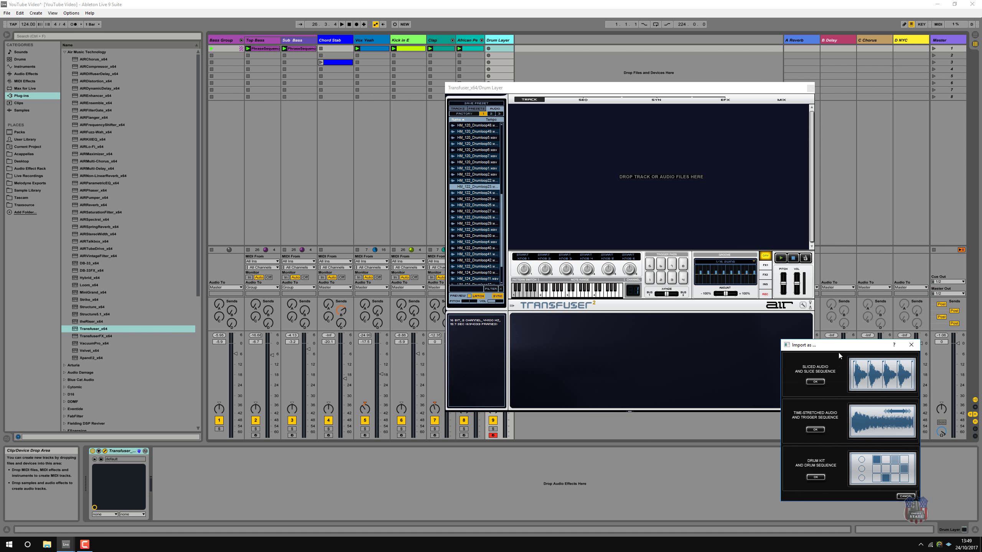
left_click_drag(834, 351, 676, 323)
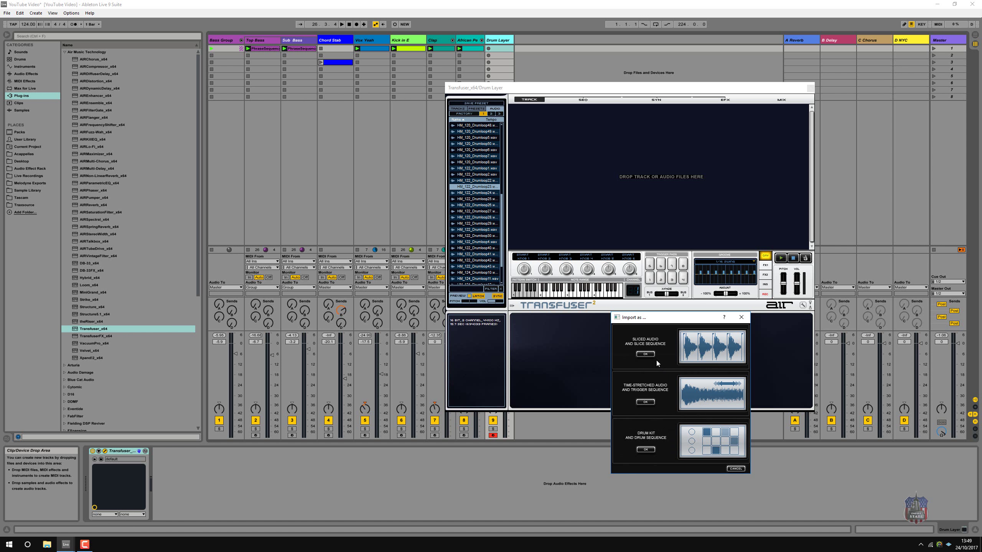
left_click(647, 354)
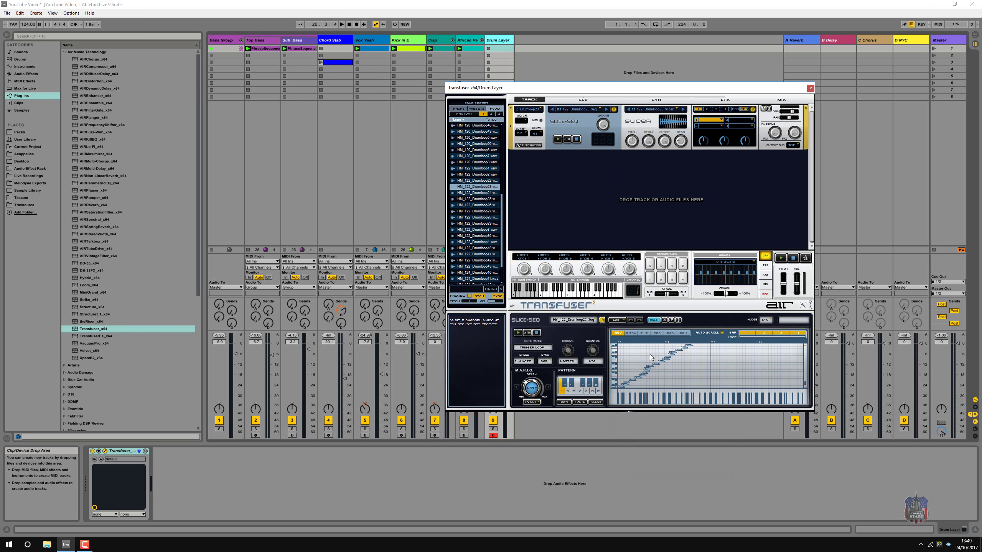
left_click(936, 49)
left_click(557, 139)
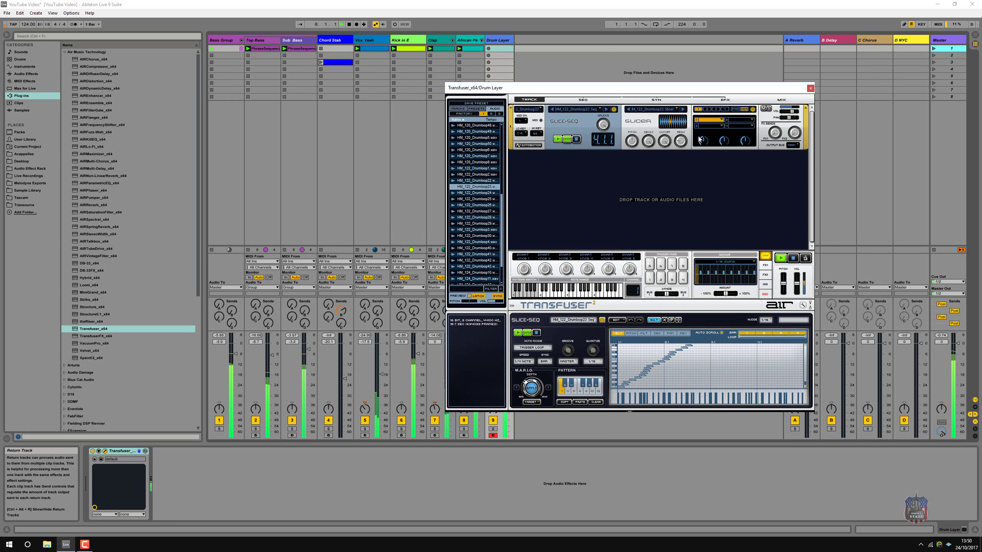
Step: Load a Para EQ into an FX slot with the Fattener preset and a lowered High Cut
right_click(721, 121)
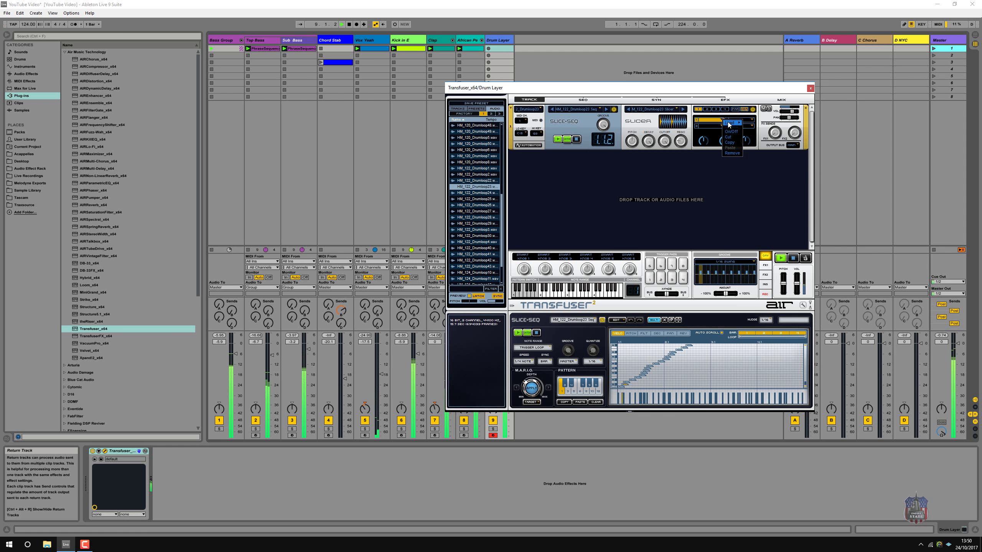
mouse_move(730, 123)
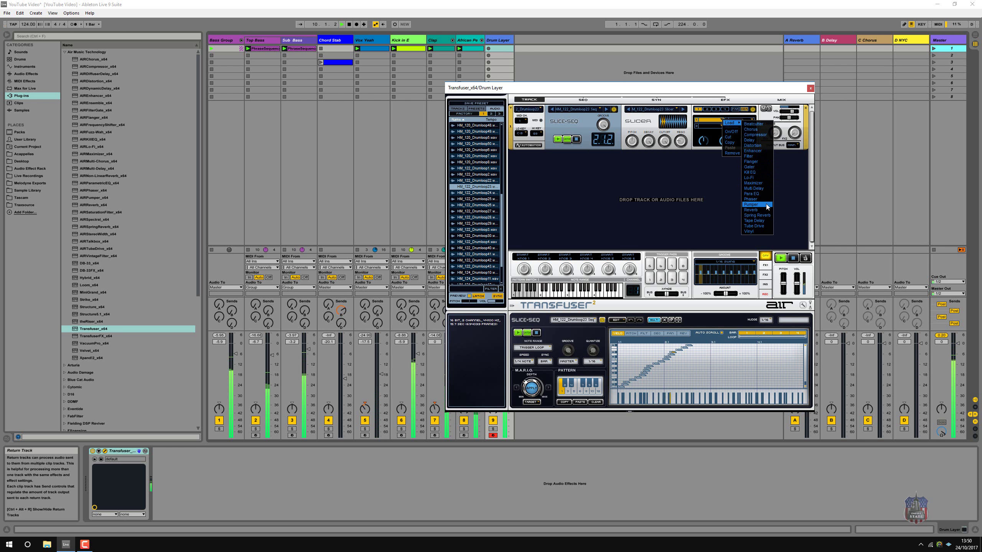
left_click(763, 193)
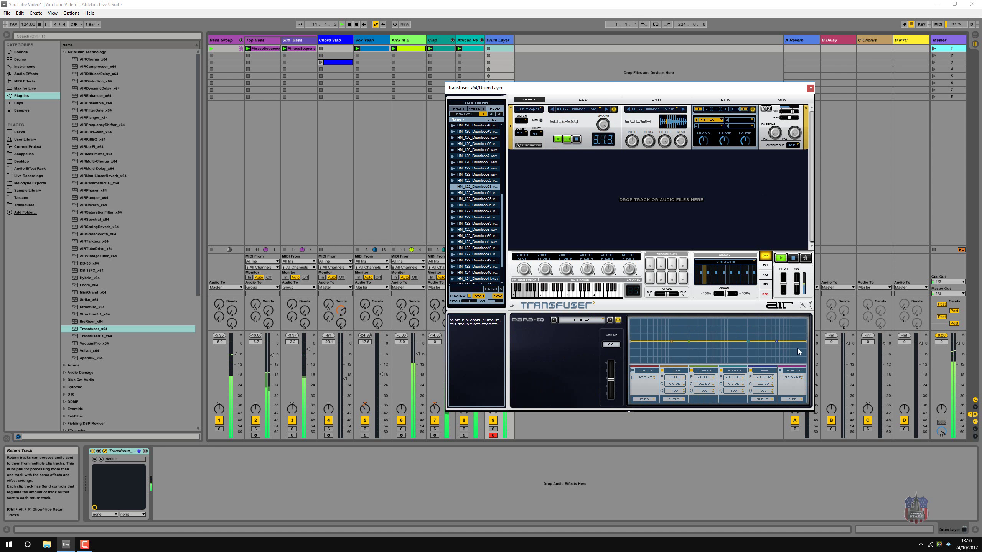
left_click(596, 319)
mouse_move(584, 329)
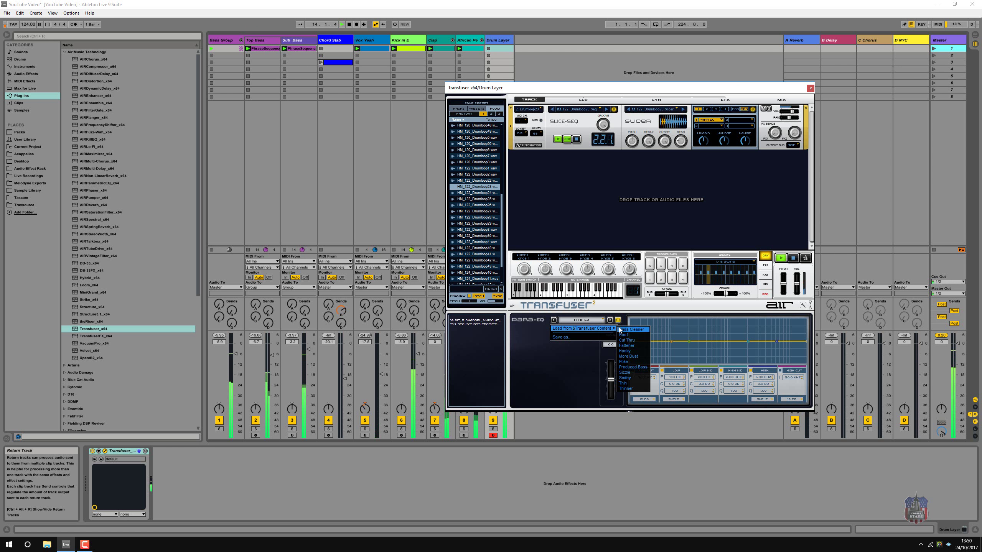
left_click(637, 343)
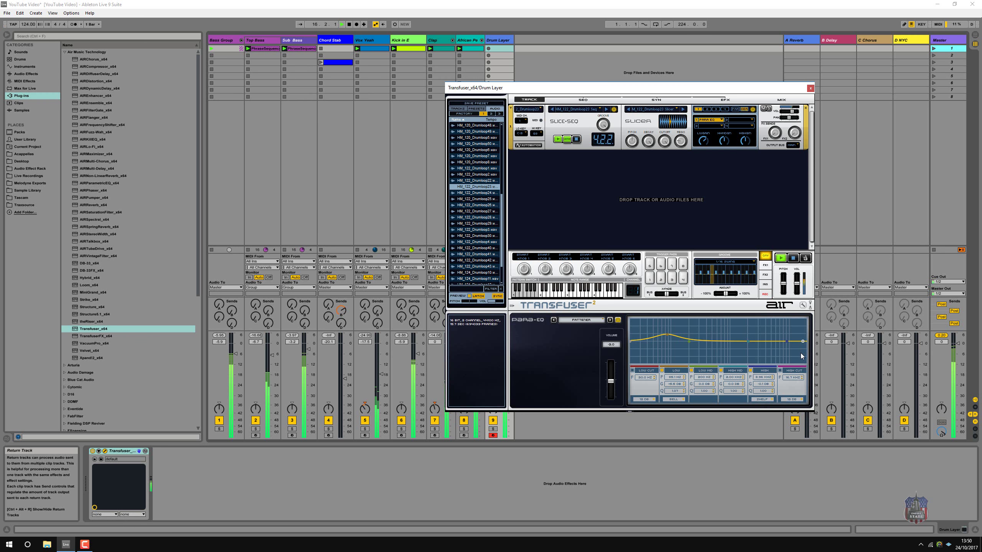
left_click(782, 371)
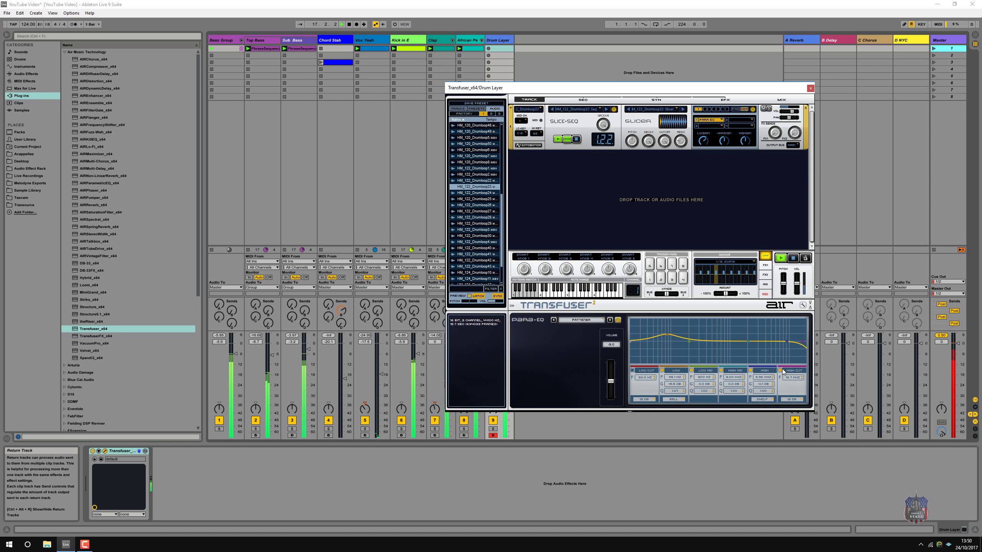
left_click_drag(803, 344, 787, 339)
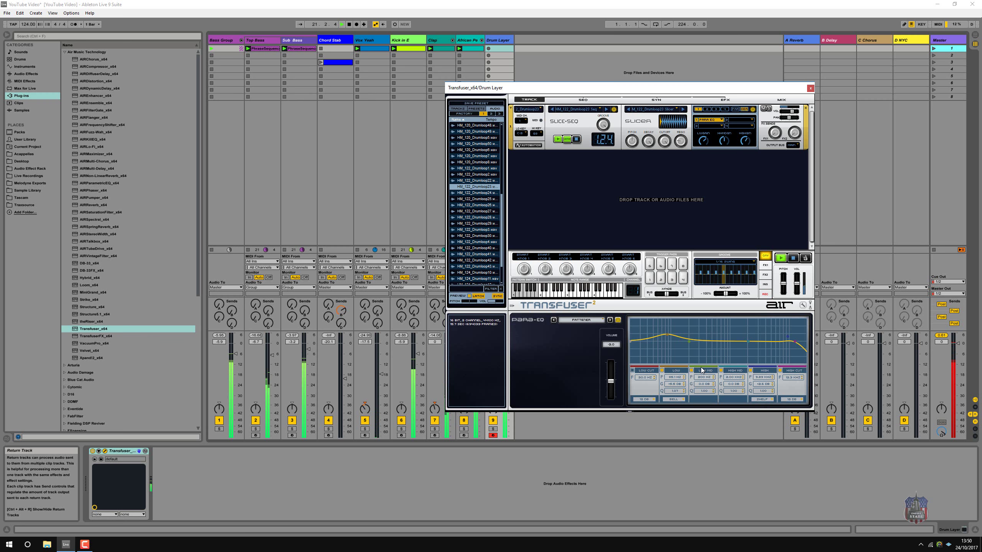
Step: Set the Groove to MPC 59% 16th Swing and raise its Amount
left_click(752, 263)
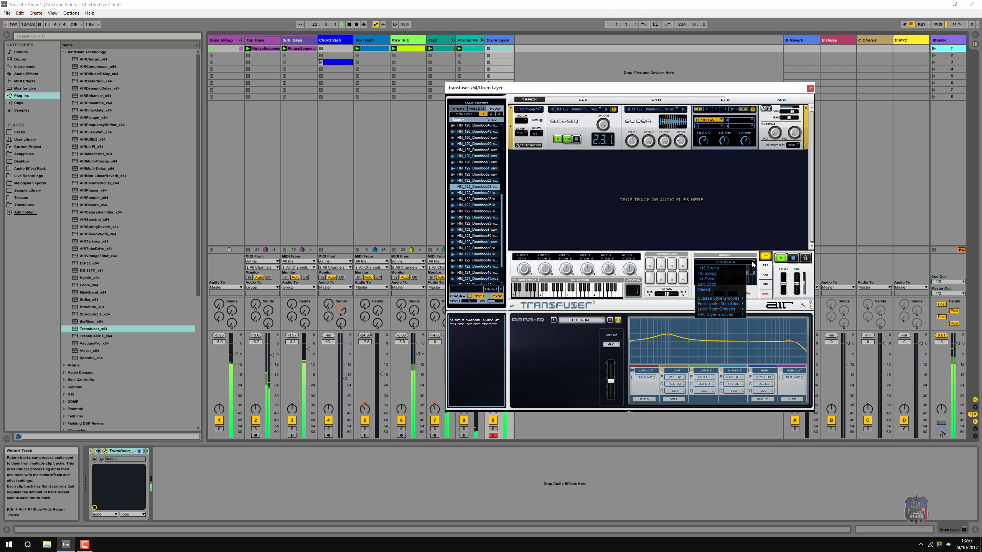
mouse_move(714, 314)
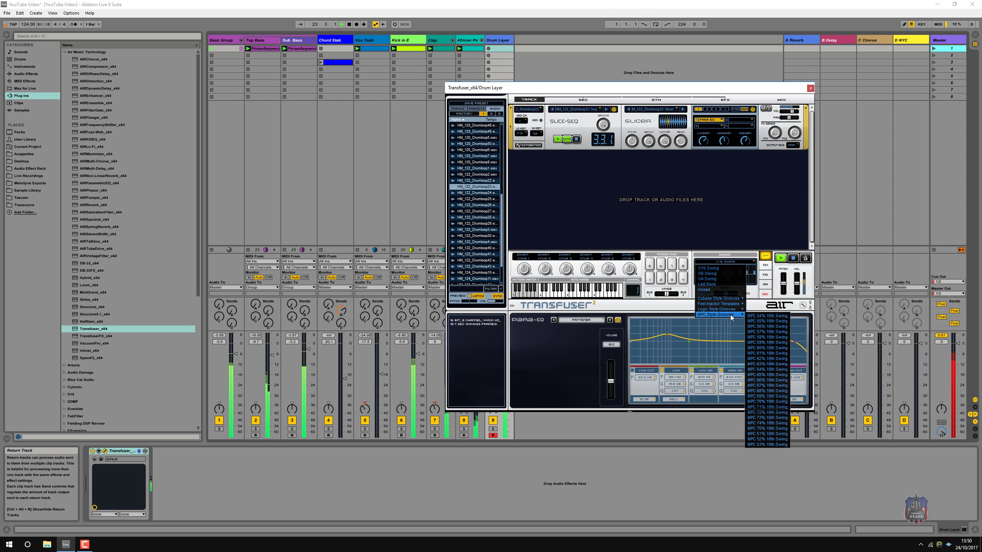
left_click(771, 346)
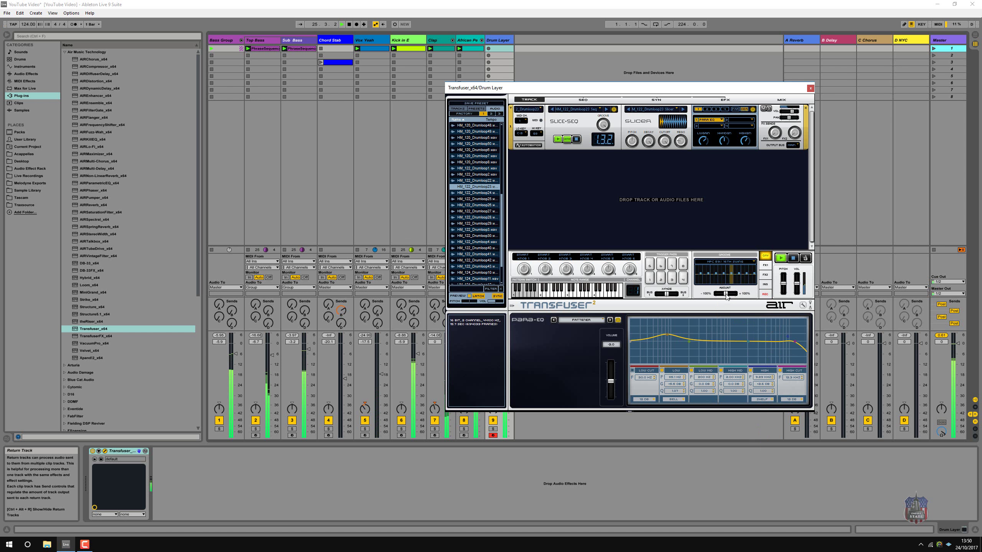
left_click_drag(726, 297, 737, 299)
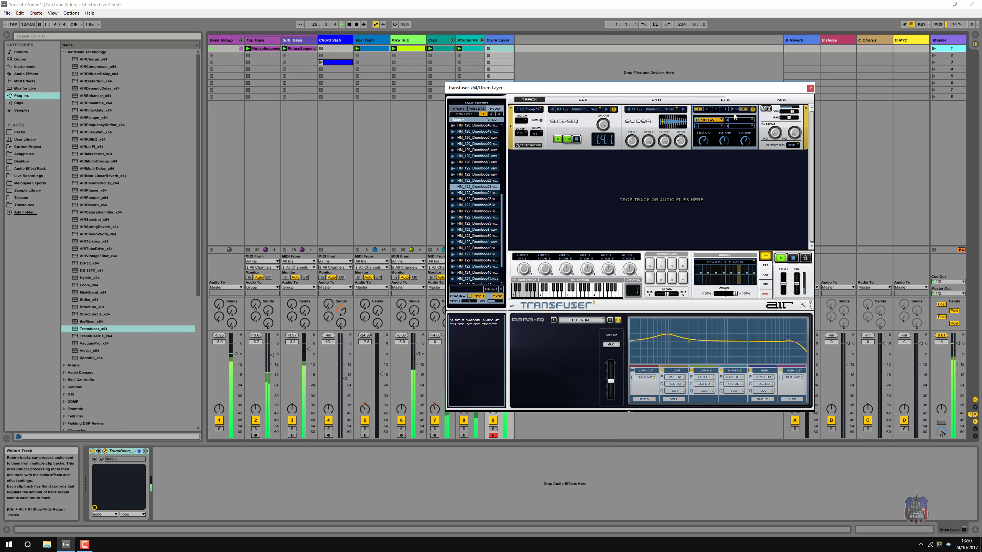
Step: Lower the Slicer module's Pitch to -4
left_click(635, 123)
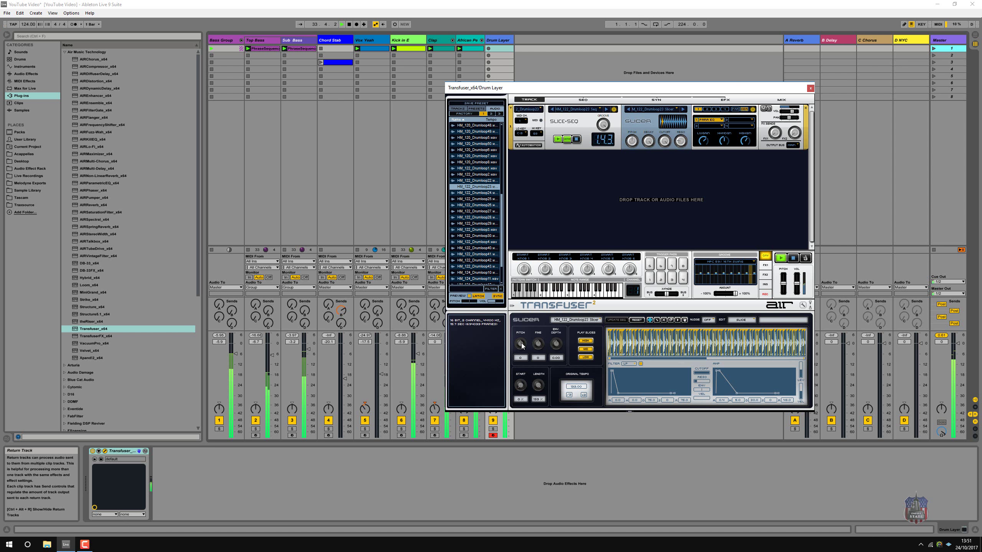
left_click_drag(522, 345, 523, 349)
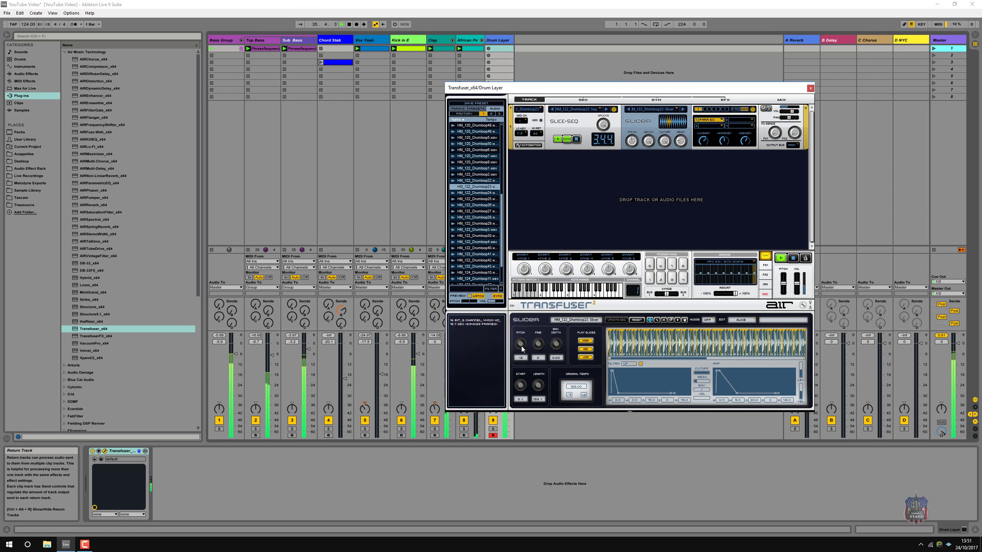
left_click_drag(522, 348, 522, 343)
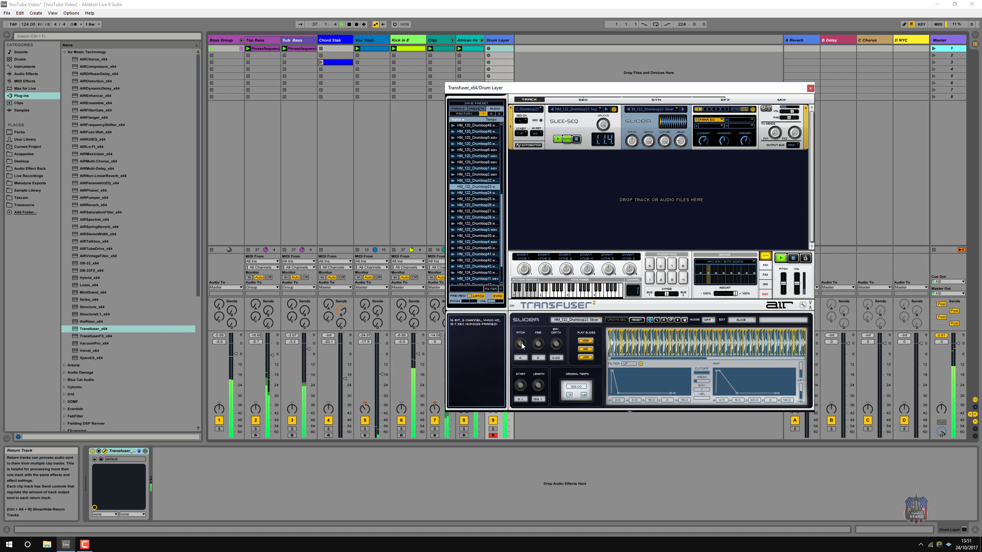
Step: Scramble the Slice-Seq order using M.A.R.I.O. reorder randomisation
left_click(574, 122)
left_click_drag(593, 89, 695, 92)
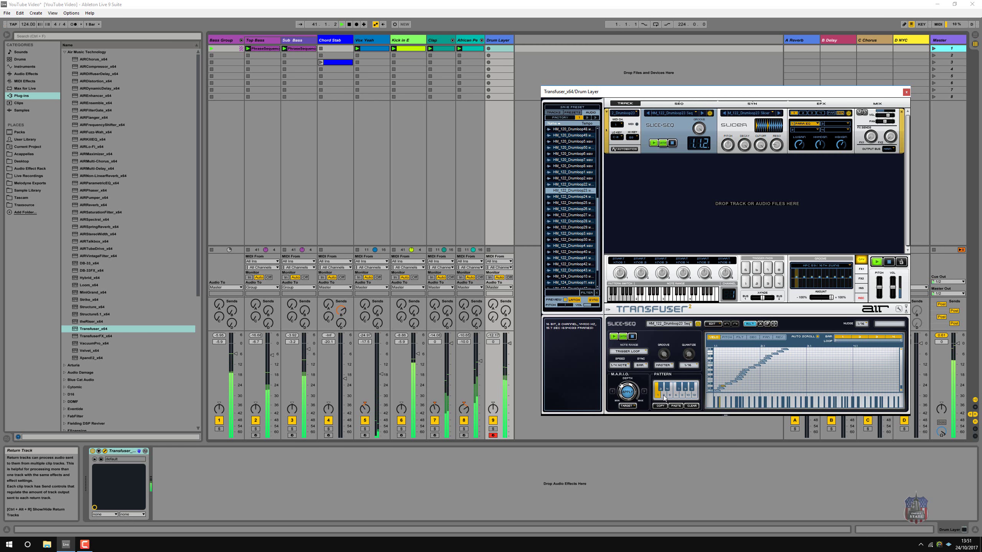
left_click(630, 406)
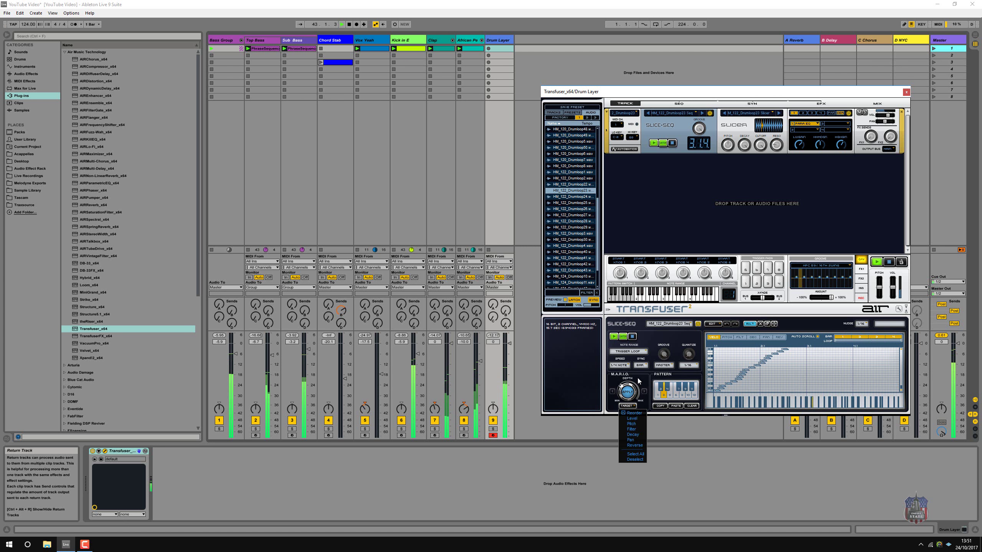
left_click(628, 393)
left_click_drag(629, 393, 628, 387)
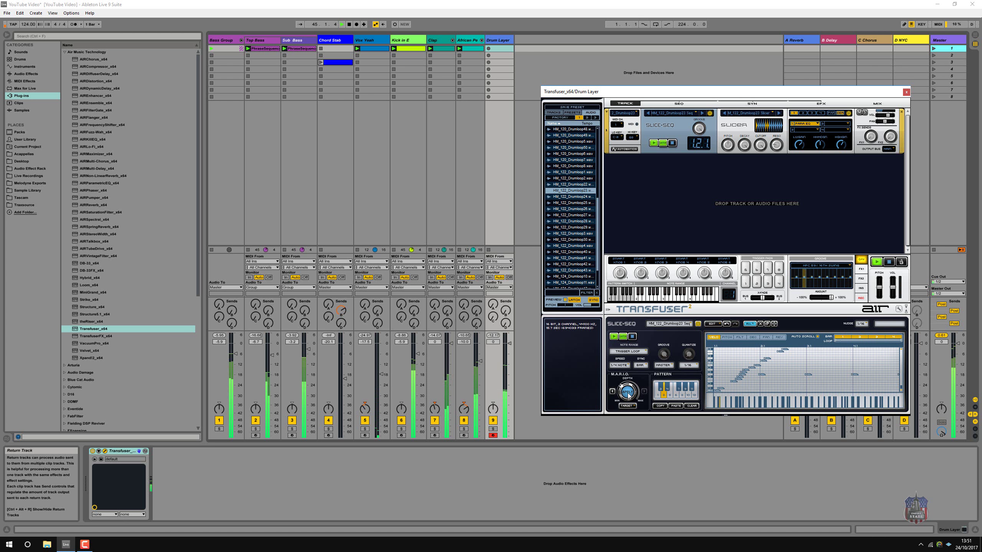
left_click(627, 396)
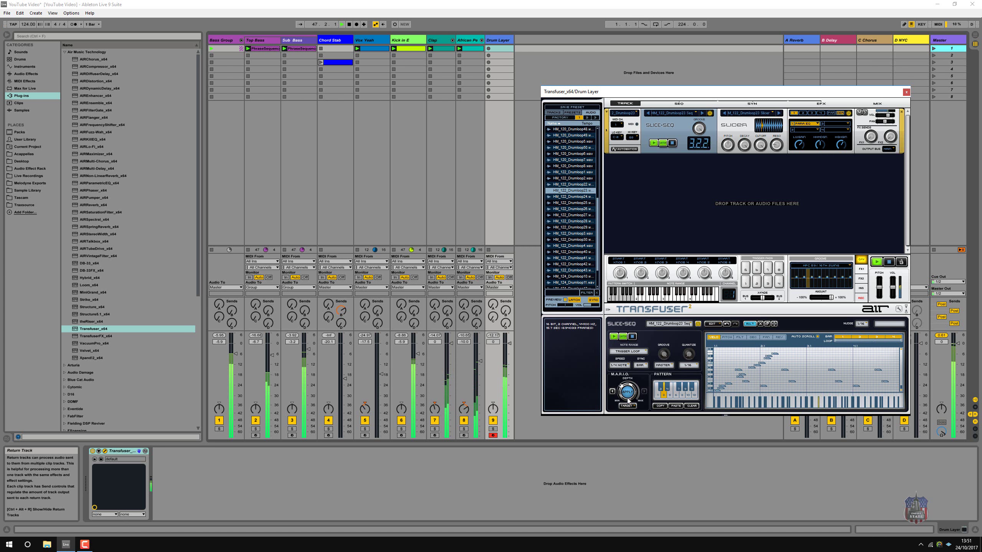
left_click(627, 393)
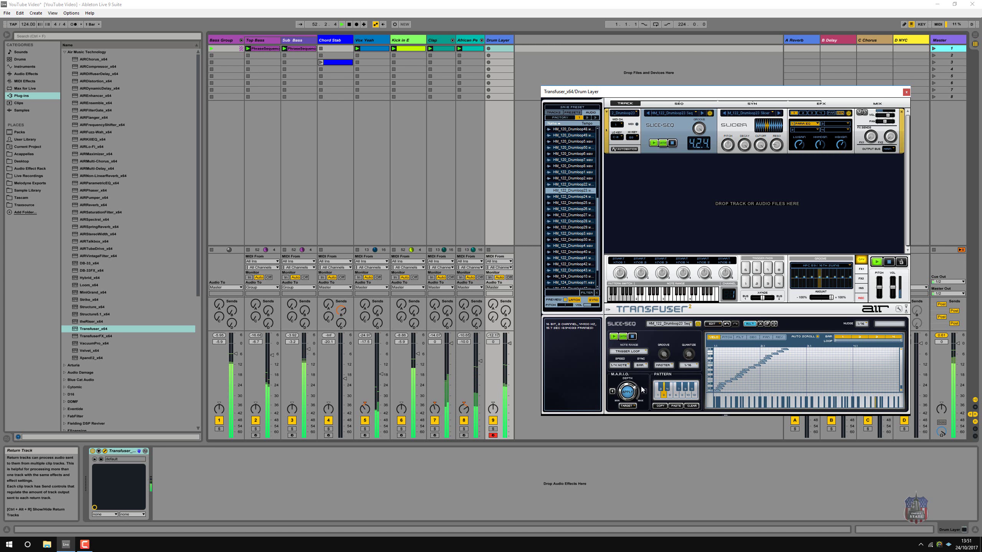
Step: Try further random slice orders, then revert the pattern to its initial state
left_click(629, 392)
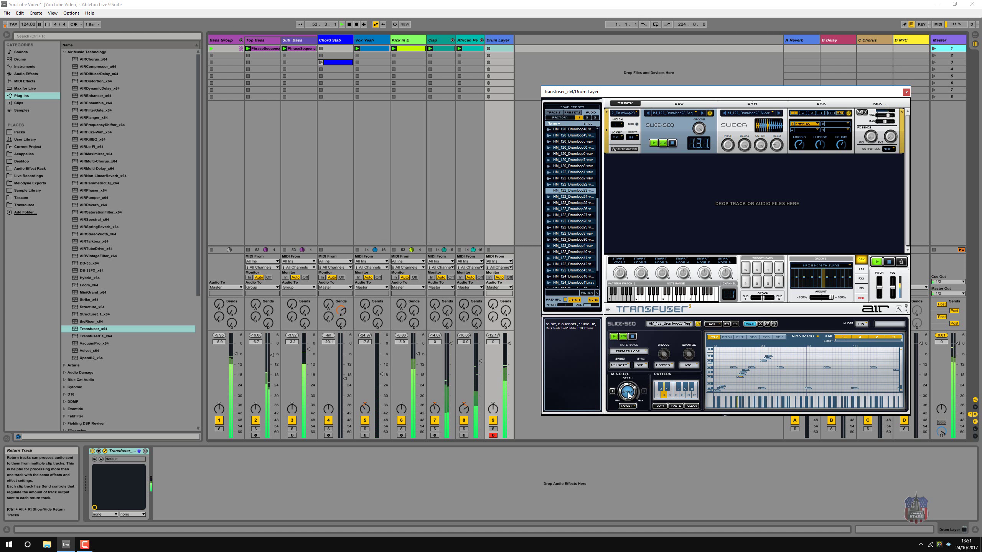
left_click(628, 393)
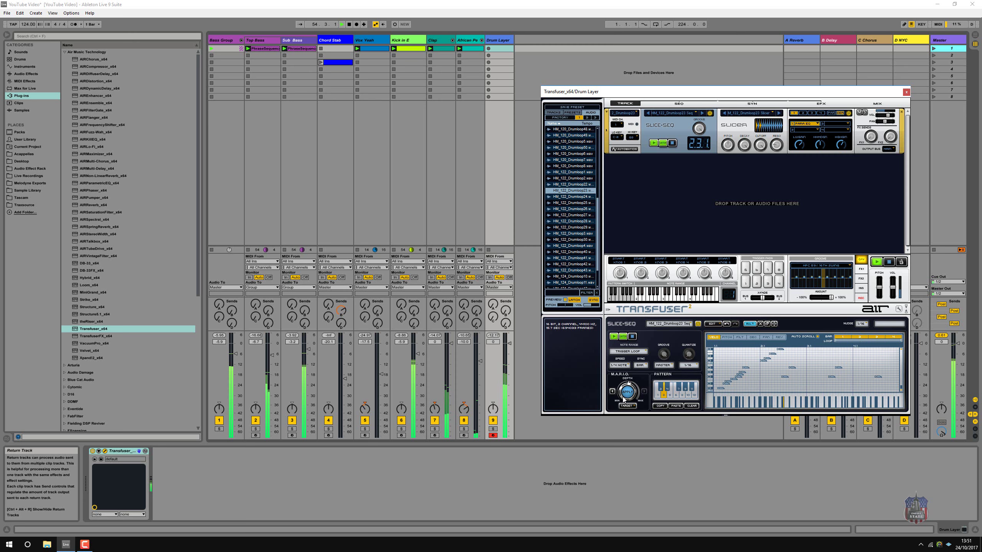
left_click(628, 392)
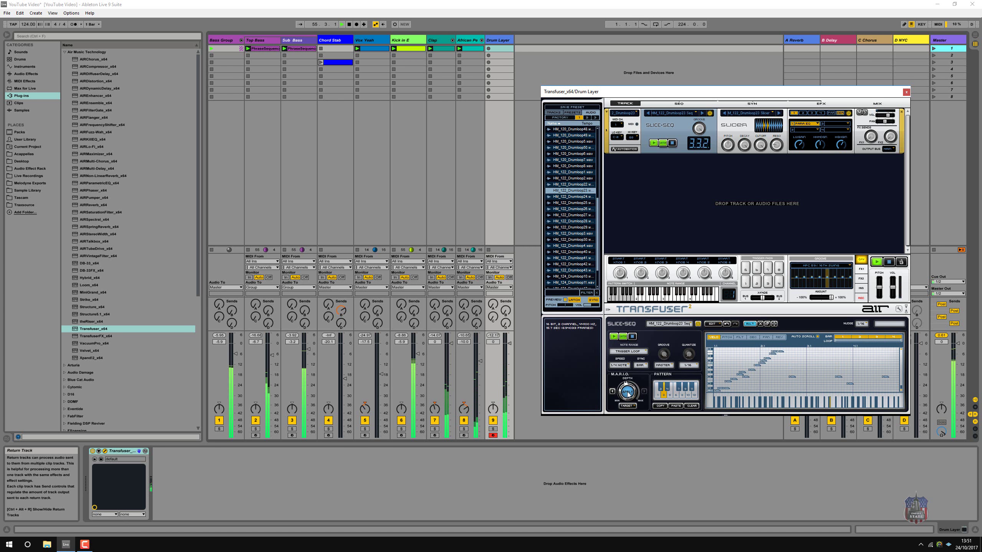
left_click(714, 323)
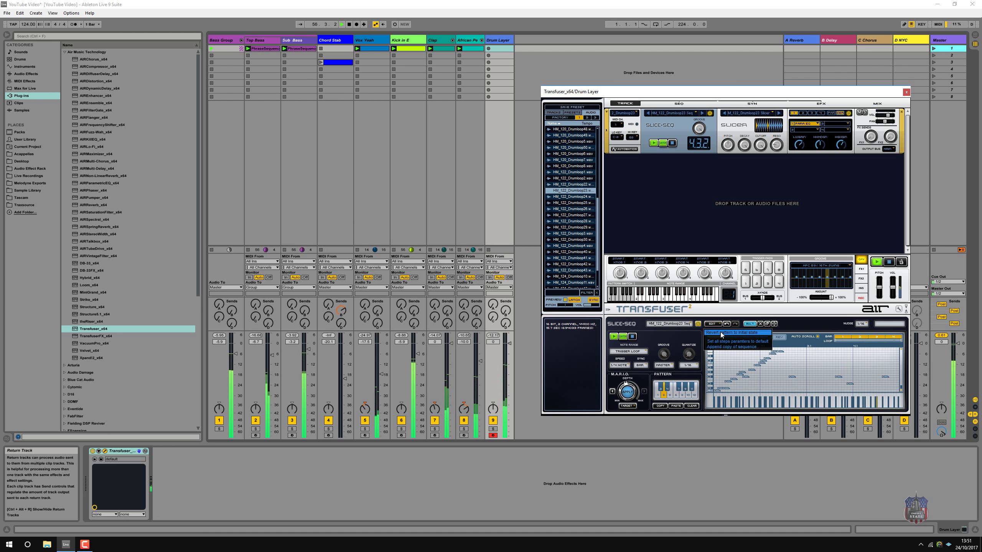
left_click(721, 335)
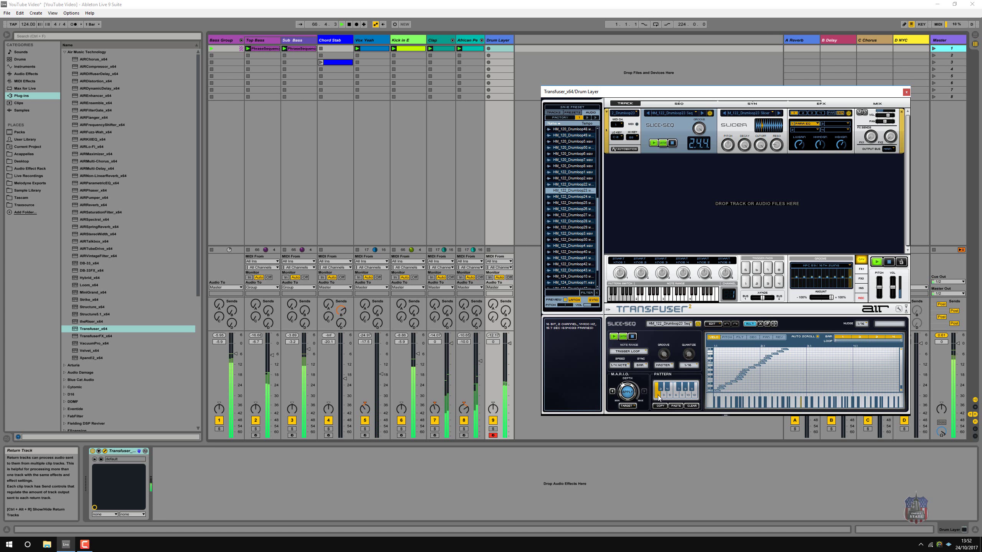
Step: Change Slice-Seq's trigger mode from Trigger Loop to Play Sliced and relaunch the Drum Layer clip
left_click(494, 49)
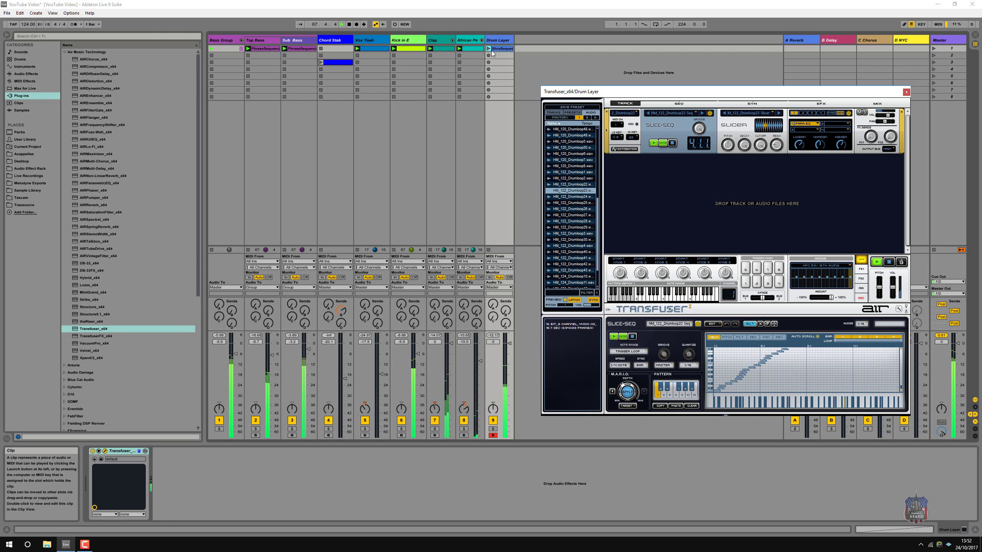
left_click(634, 338)
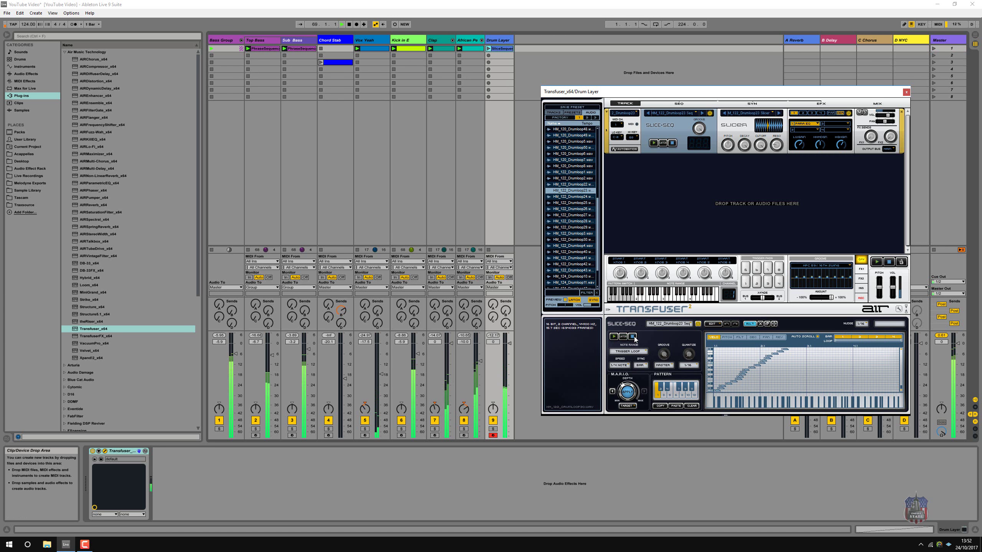
left_click(633, 367)
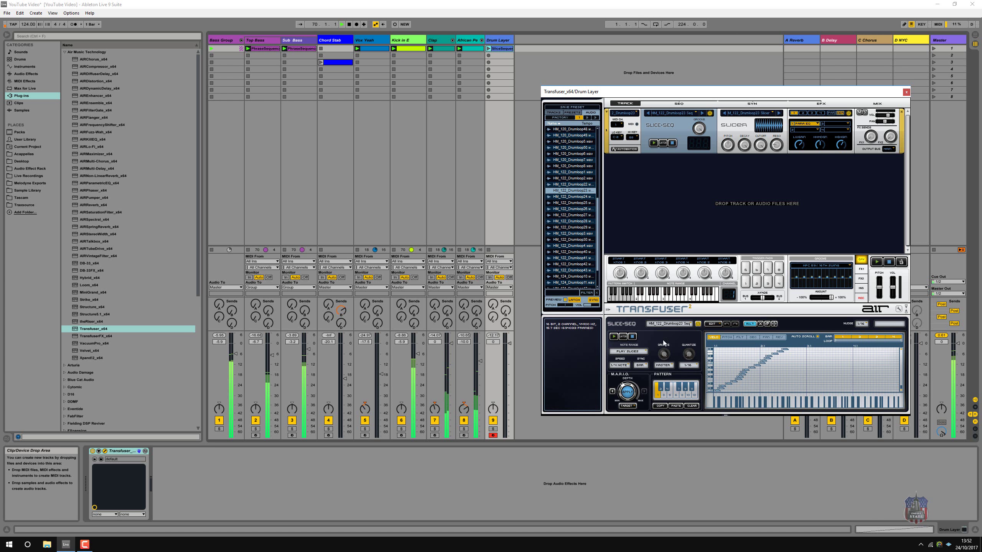
left_click(488, 49)
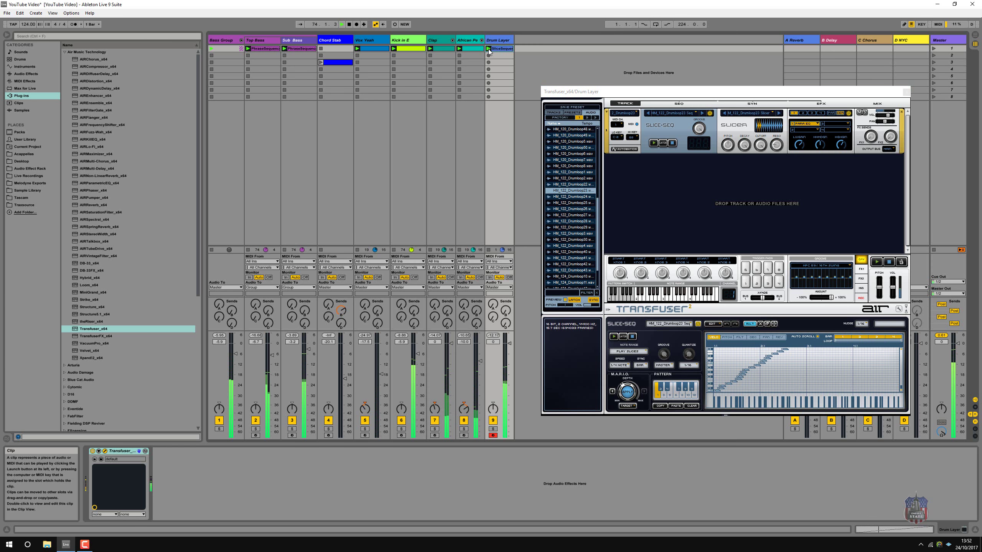
Step: Load a Maximizer into FX slot 4, nudge its Threshold up, and close Transfuser
left_click(849, 128)
mouse_move(857, 136)
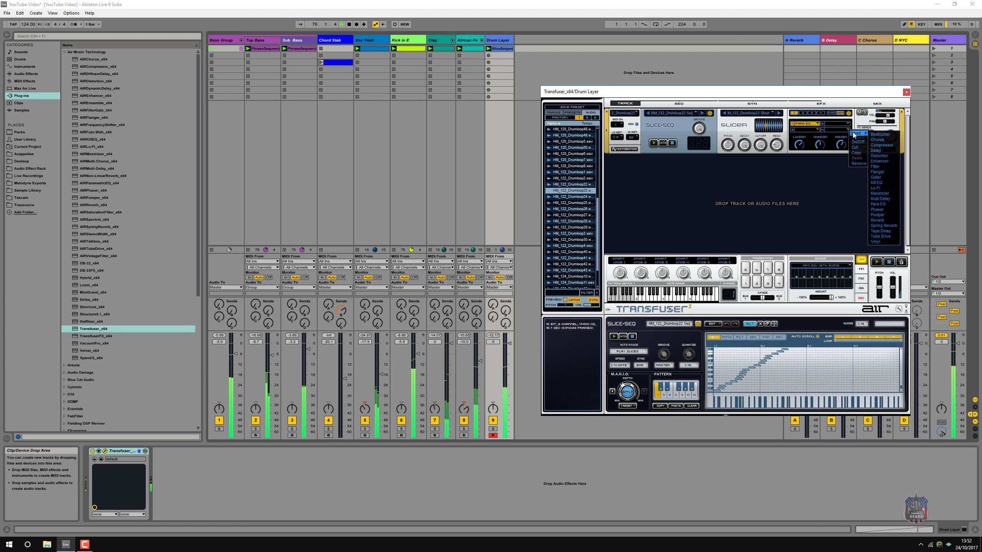
left_click(879, 194)
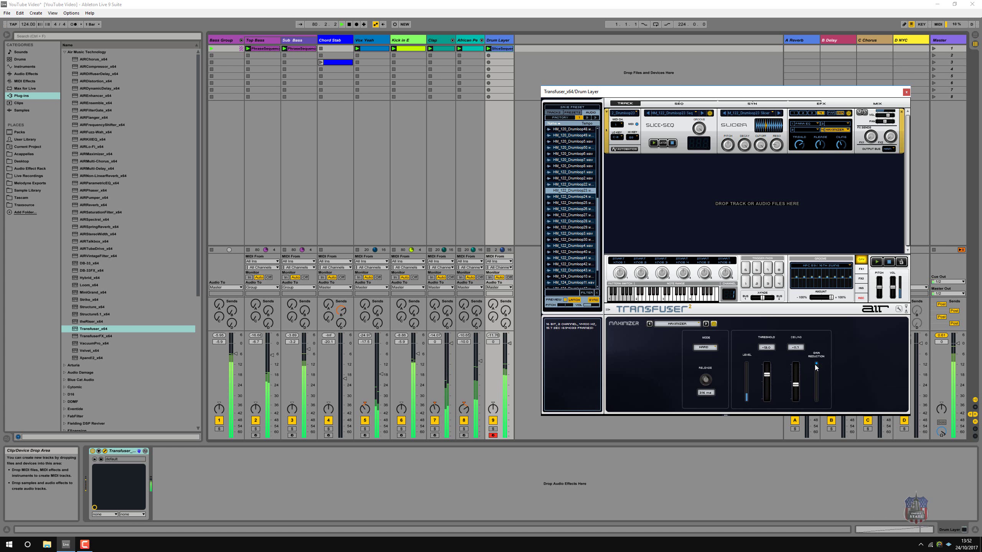
left_click_drag(767, 376, 767, 375)
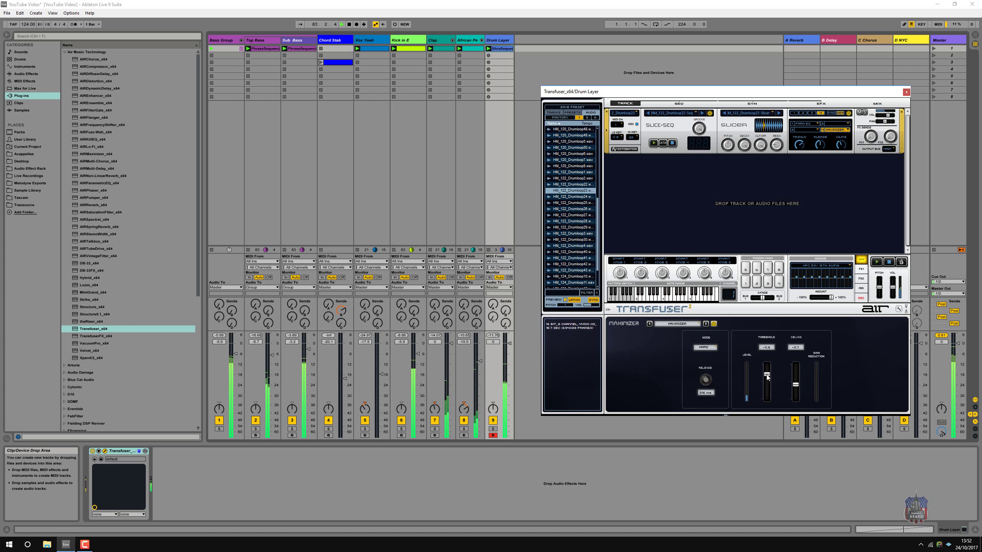
left_click(906, 92)
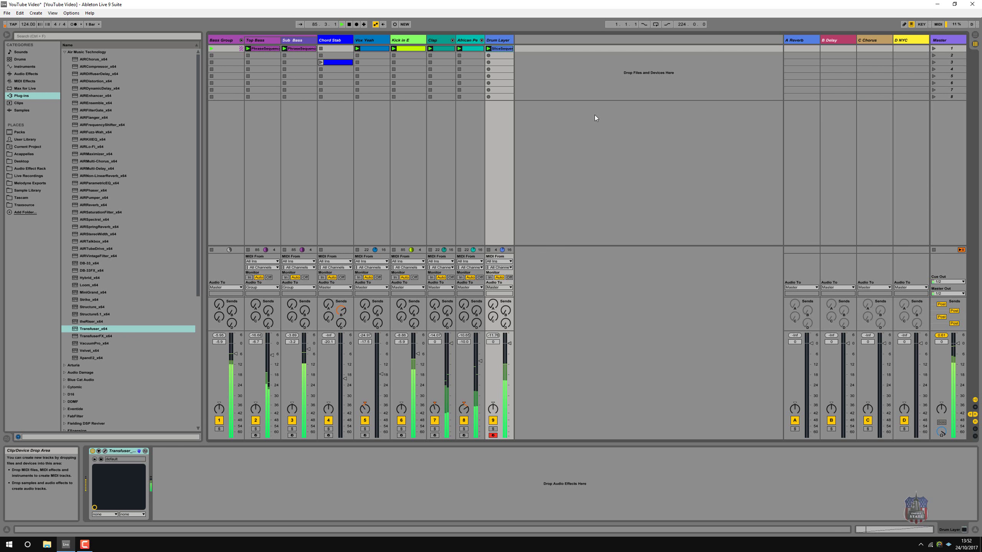
Step: Nudge the Drum Layer volume down and set the Bass Group fader to about -11 dB
left_click_drag(509, 344, 509, 351)
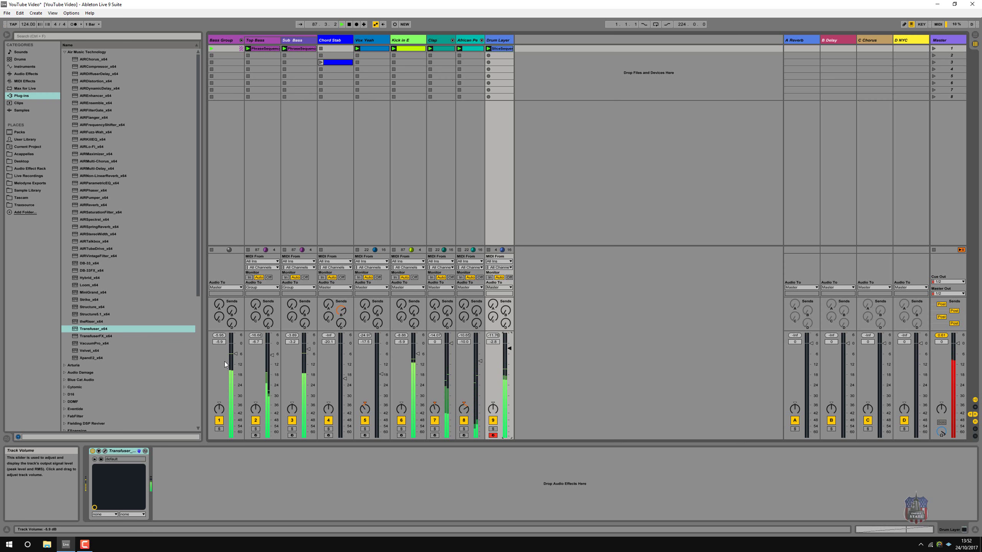
left_click_drag(234, 353, 235, 363)
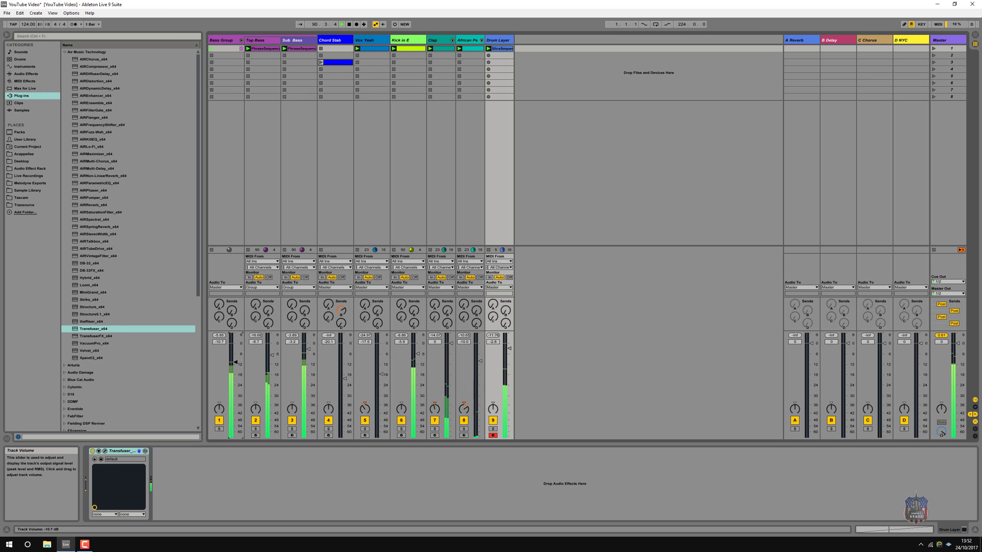
left_click_drag(236, 362, 236, 360)
Step: Select the Bass Group, Top Bass and Sub Bass tracks, ending on Sub Bass's devices
left_click(225, 39)
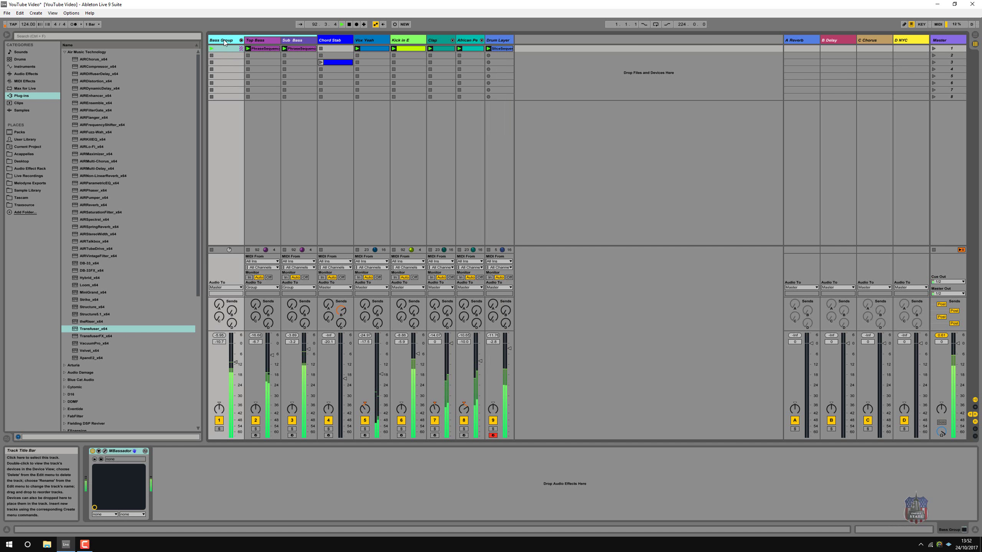
left_click(263, 41)
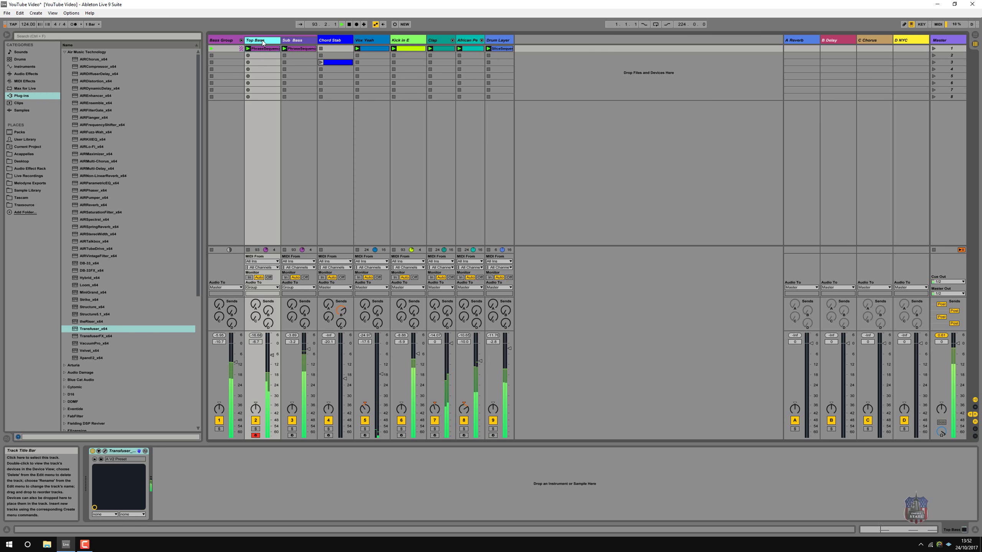
left_click(299, 41)
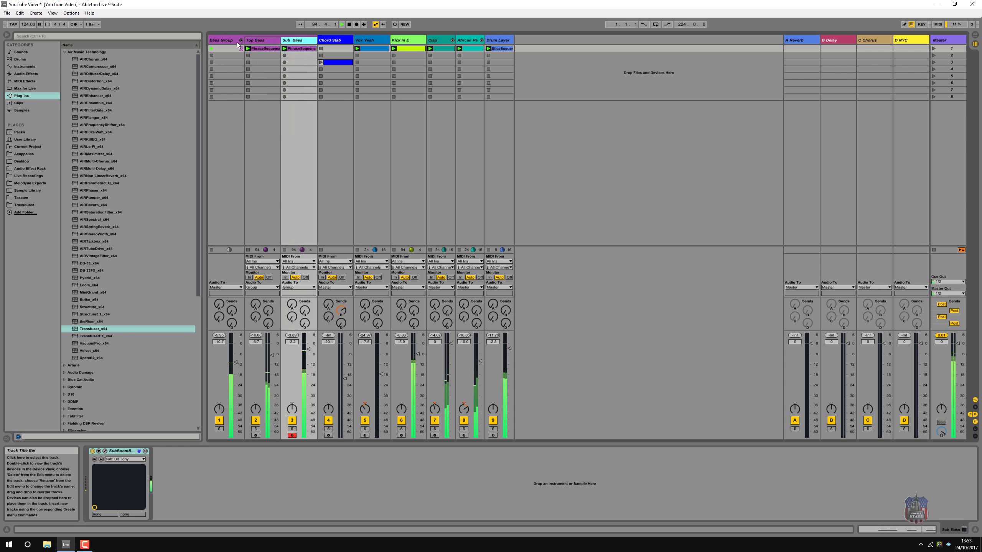
Step: Load FabFilter Pro-Q 2 from the browser's FabFilter plug-in folder onto the Bass Group track
left_click(222, 41)
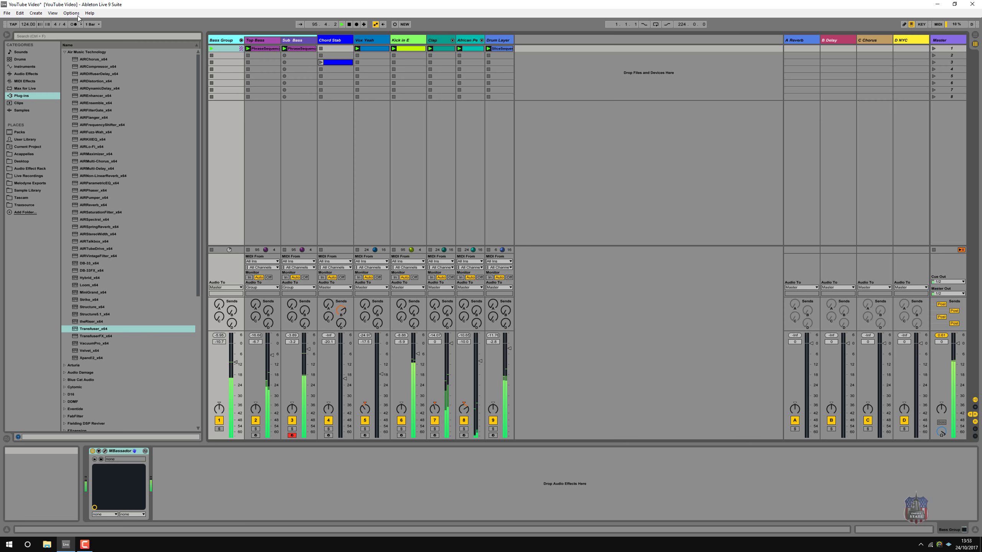
left_click(63, 52)
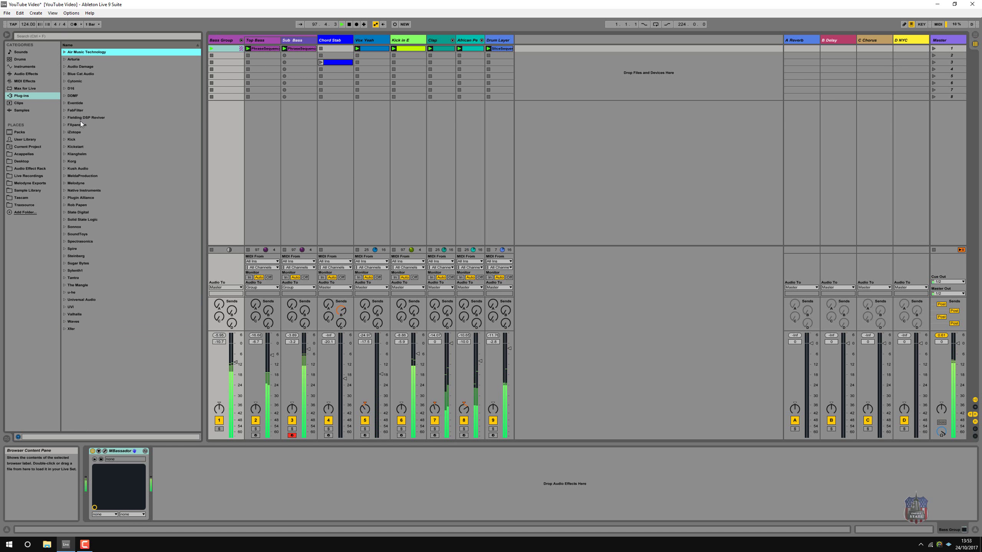
left_click(65, 110)
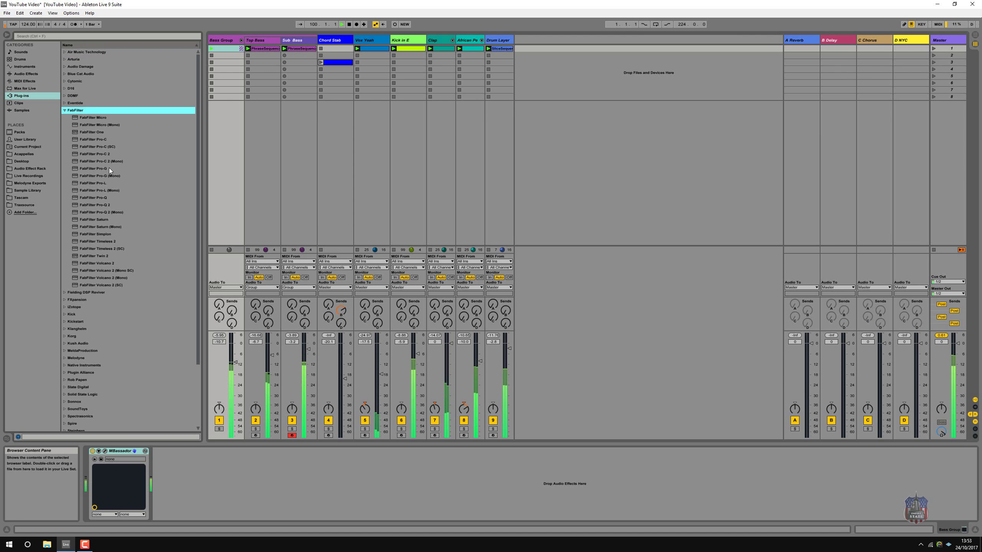
left_click(104, 205)
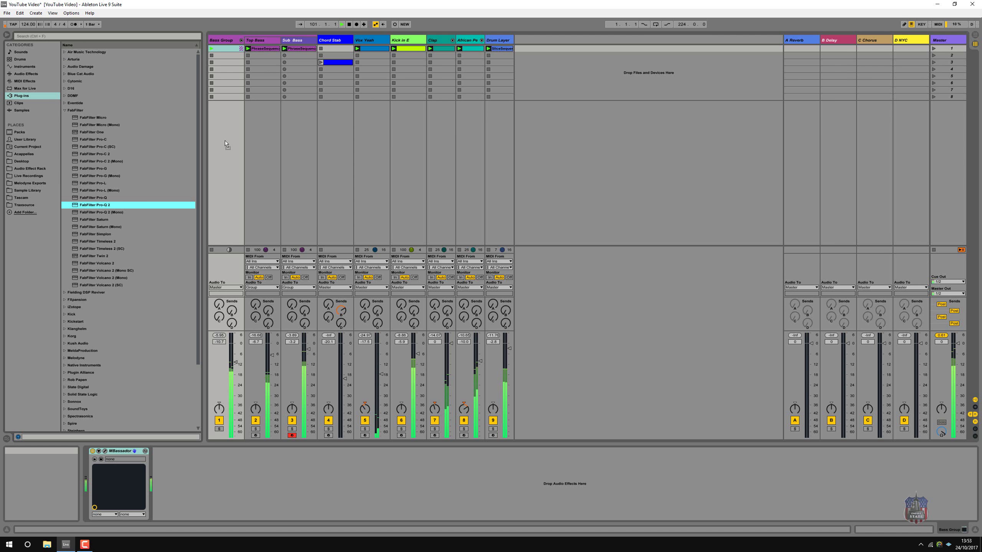
left_click_drag(227, 150, 227, 152)
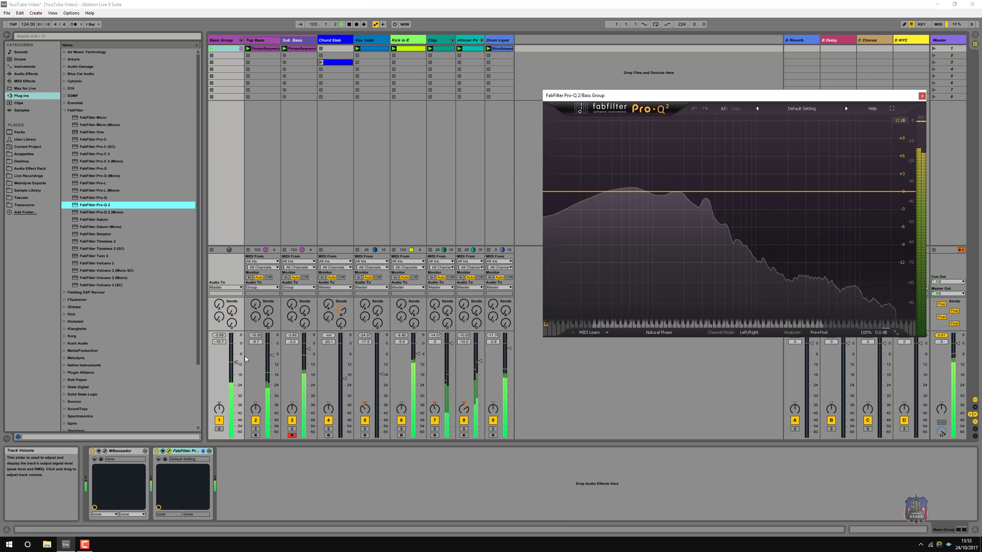
Step: Add an 18 dB/oct low cut at about 18 Hz and a high cut pulled down
left_click(236, 364)
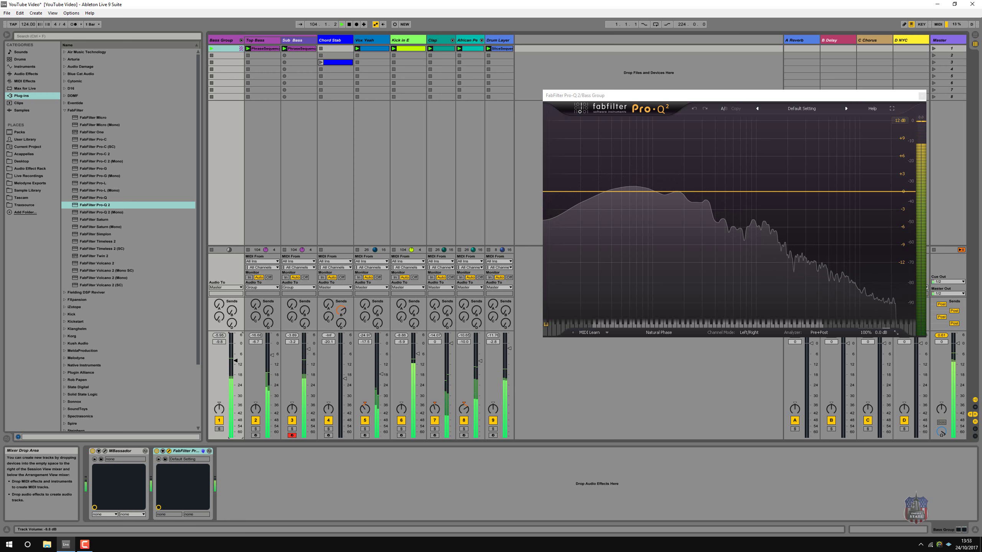
double_click(554, 191)
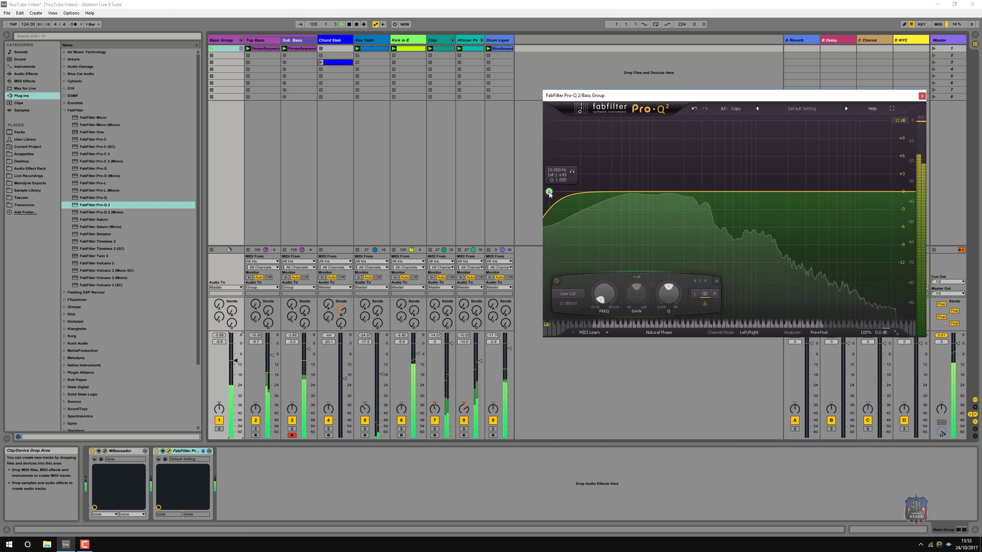
left_click_drag(554, 193, 561, 191)
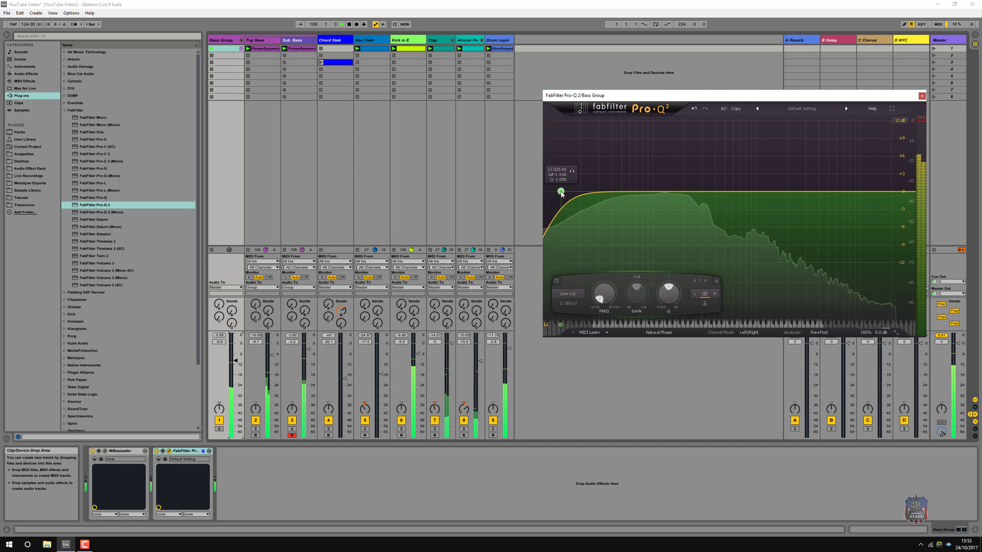
left_click(571, 292)
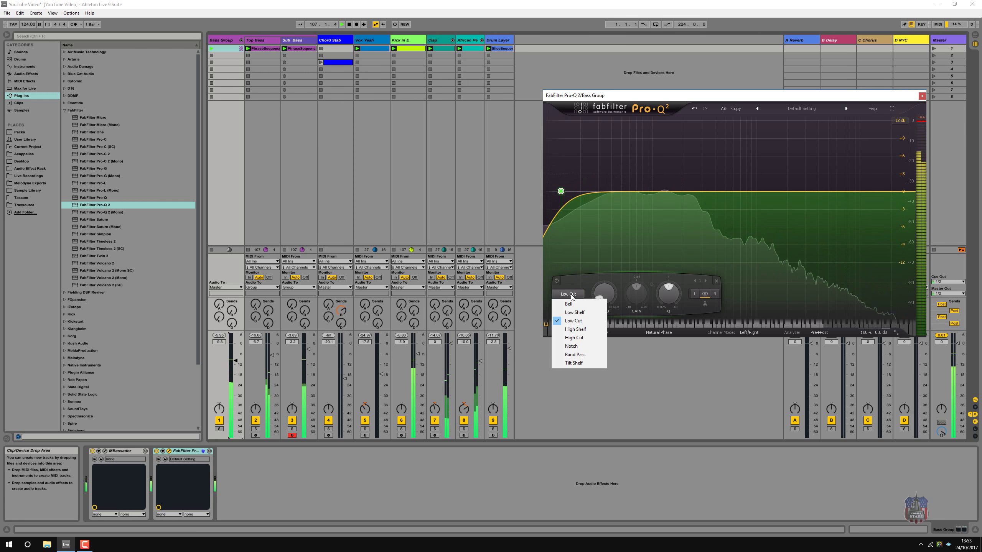
left_click(574, 299)
left_click(568, 303)
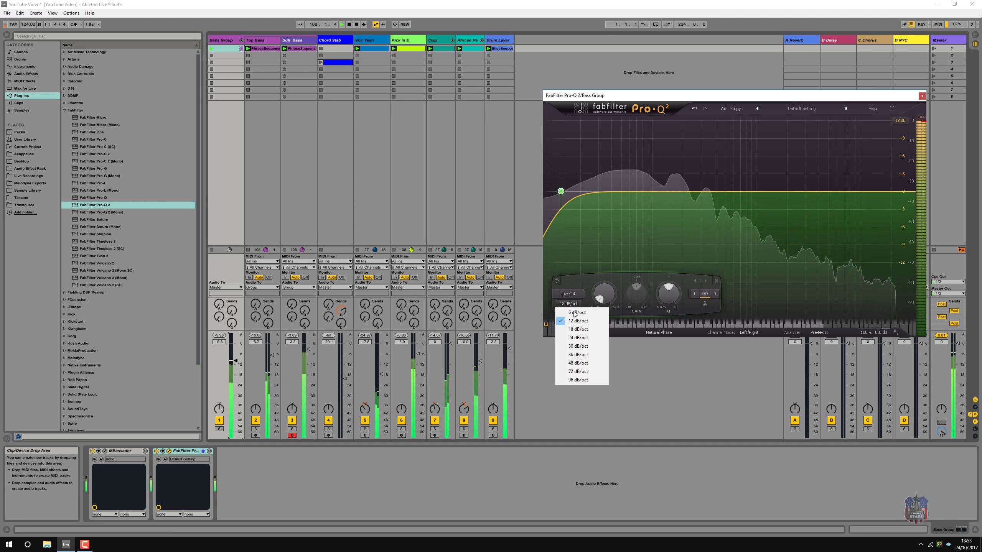
left_click(578, 329)
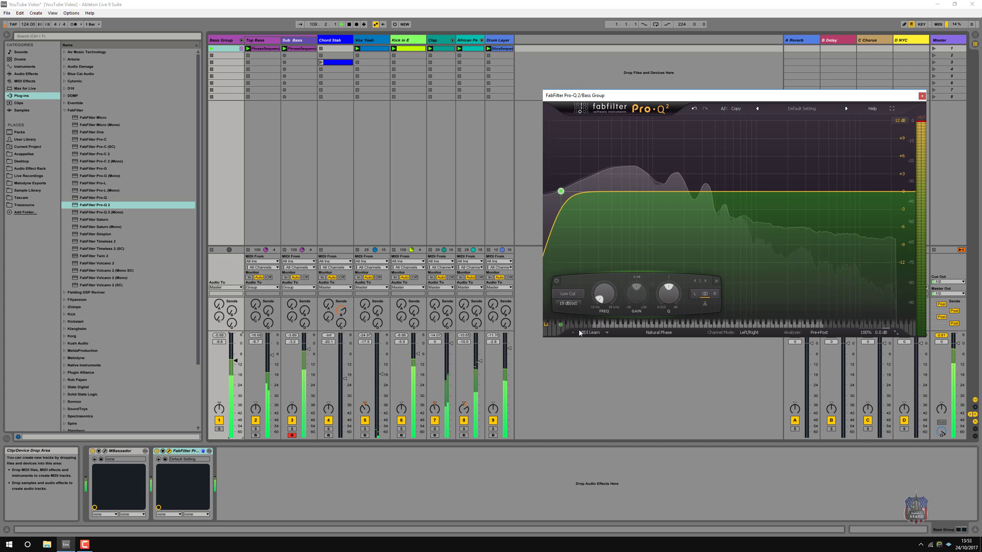
mouse_move(561, 192)
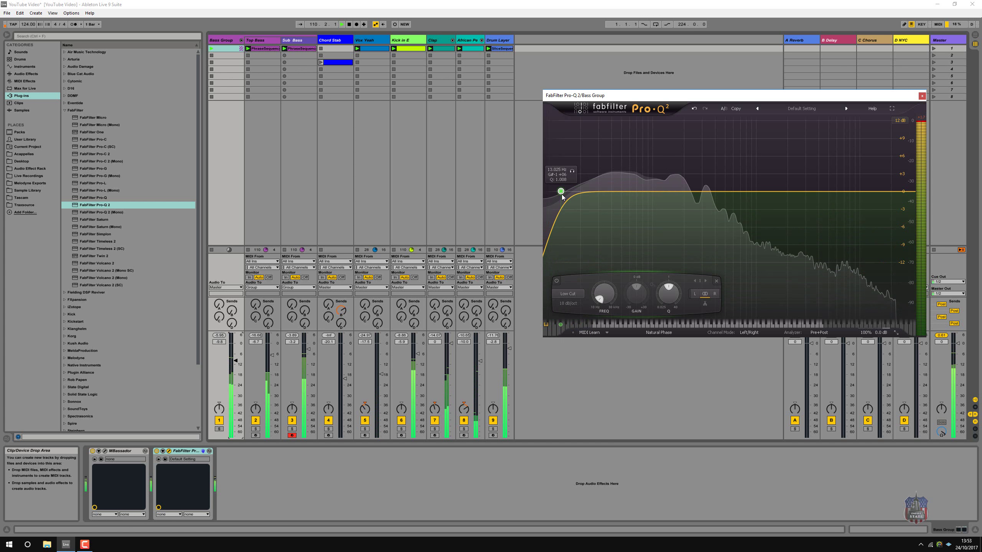
left_click_drag(562, 192, 584, 193)
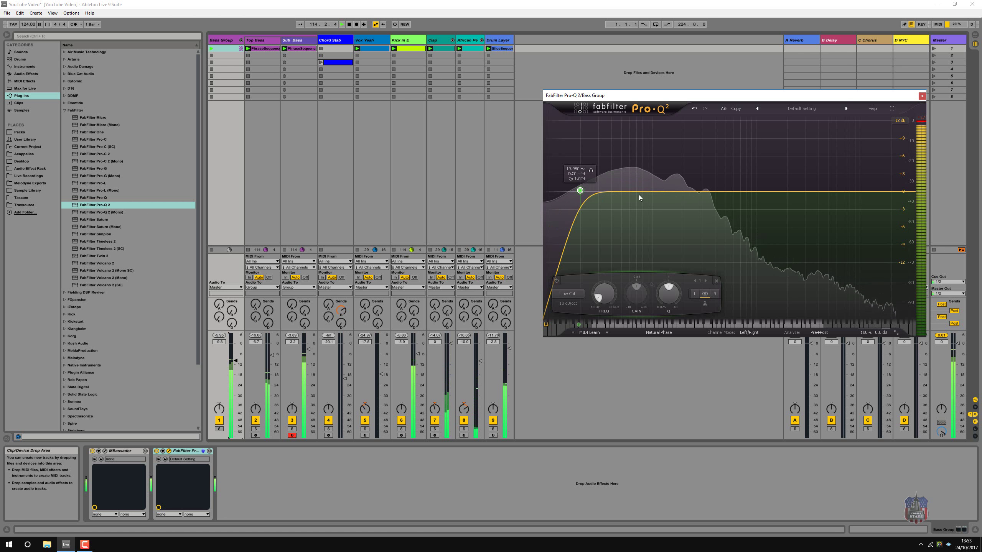
double_click(899, 193)
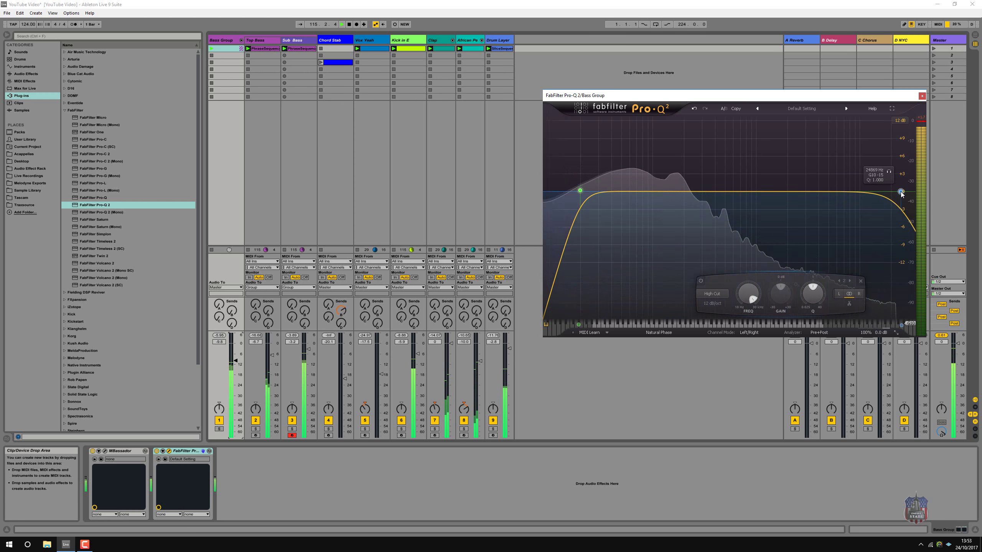
mouse_move(899, 192)
left_mouse_down()
mouse_move(815, 210)
mouse_move(810, 239)
left_mouse_up()
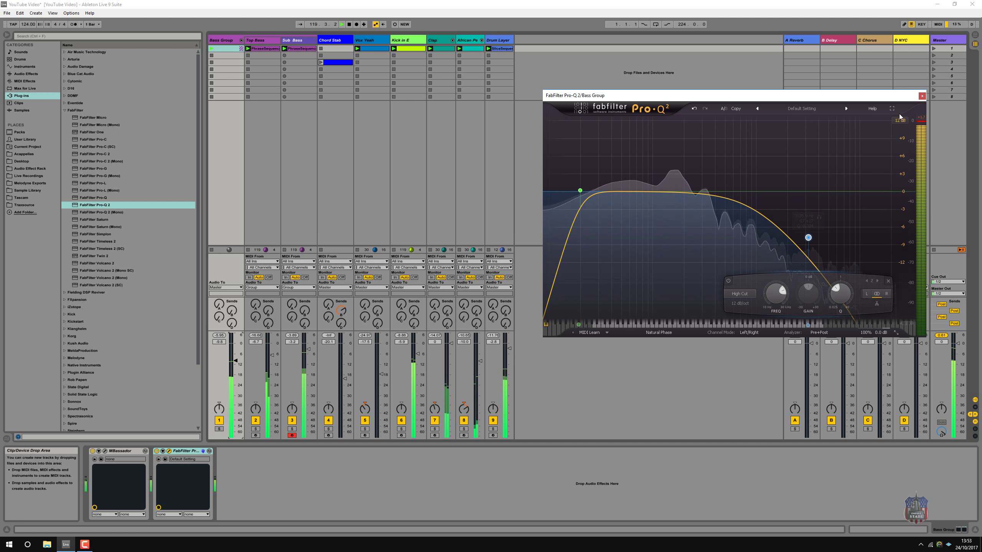
Step: Close the Pro-Q 2 window and select the Chord Stab clip in row 3
left_click(921, 96)
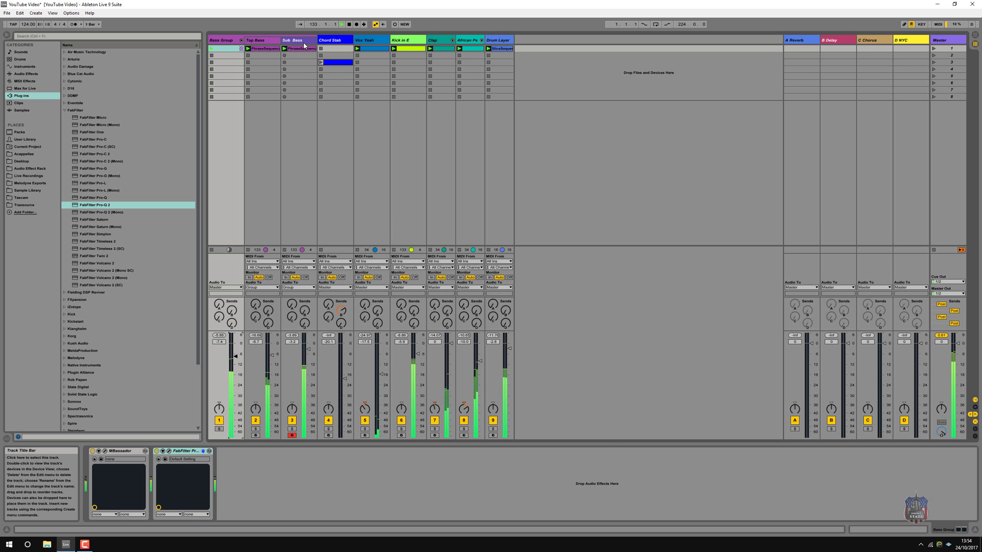
left_click(320, 65)
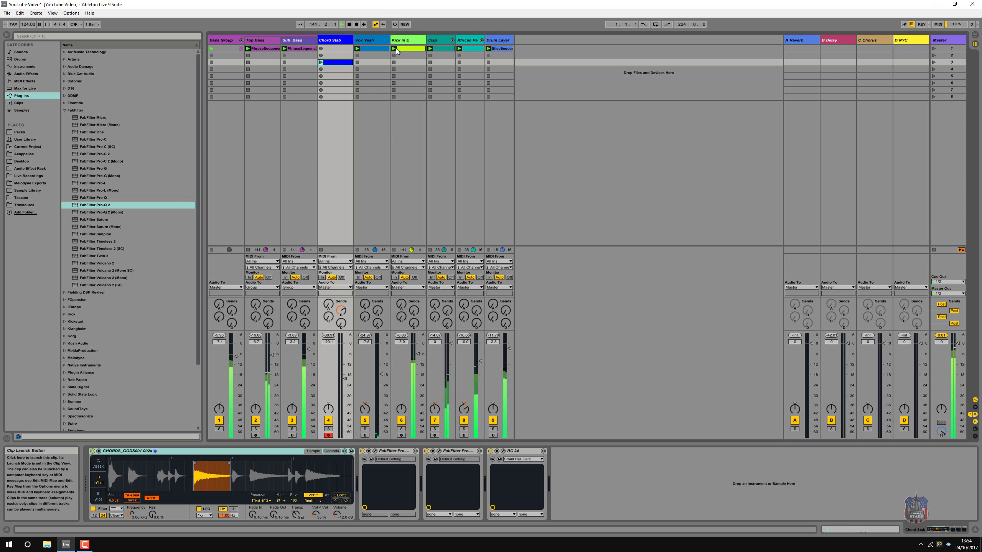
Step: Inspect the Clap and African Perc clips' MIDI notes
left_click(431, 52)
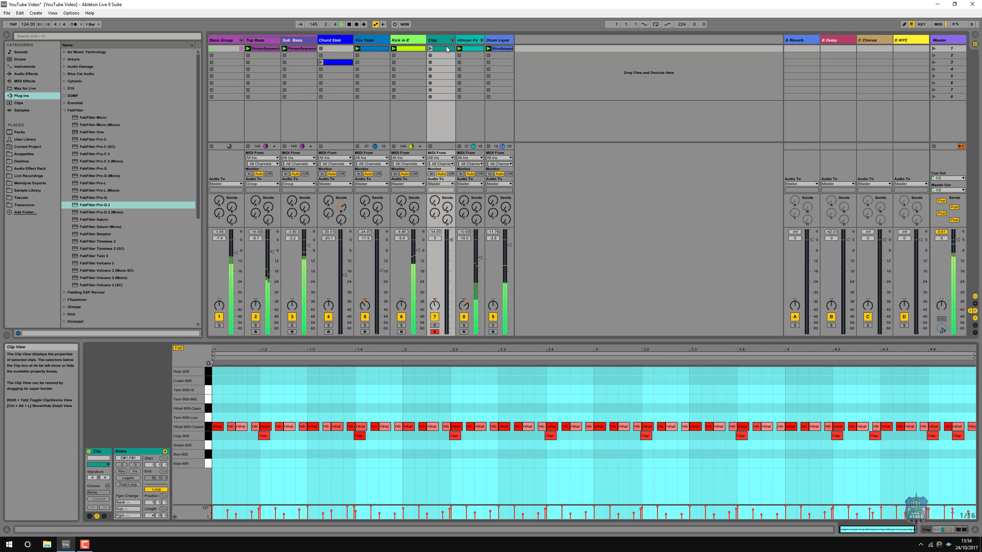
left_click(447, 49)
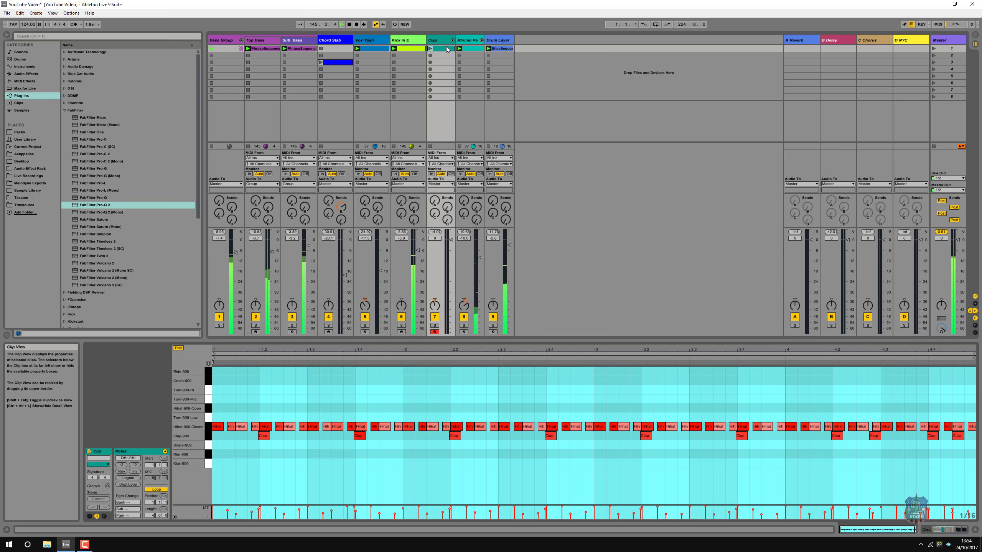
left_click(467, 50)
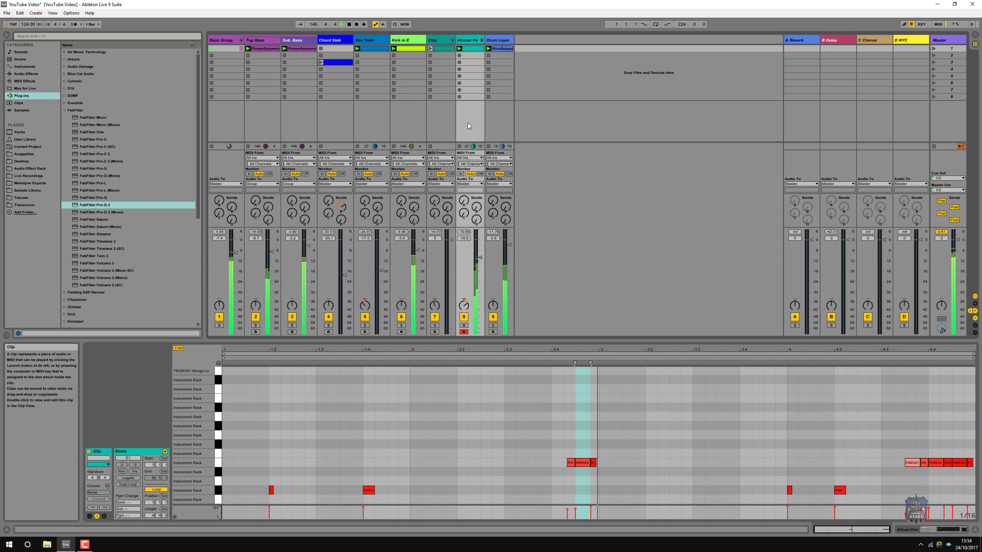
Step: Stop African Perc, relaunch Scene 1, and select the Drum Layer clip
left_click(458, 146)
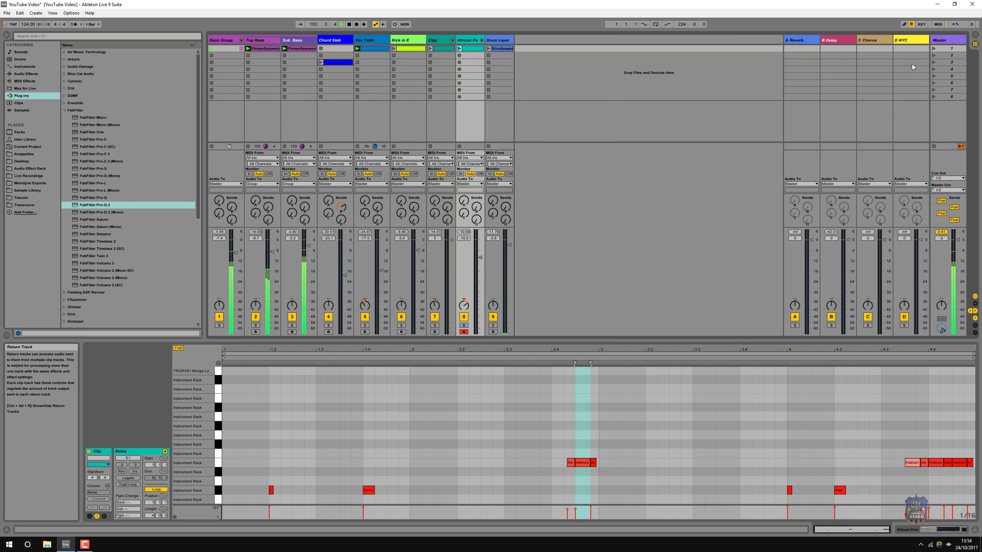
left_click(934, 50)
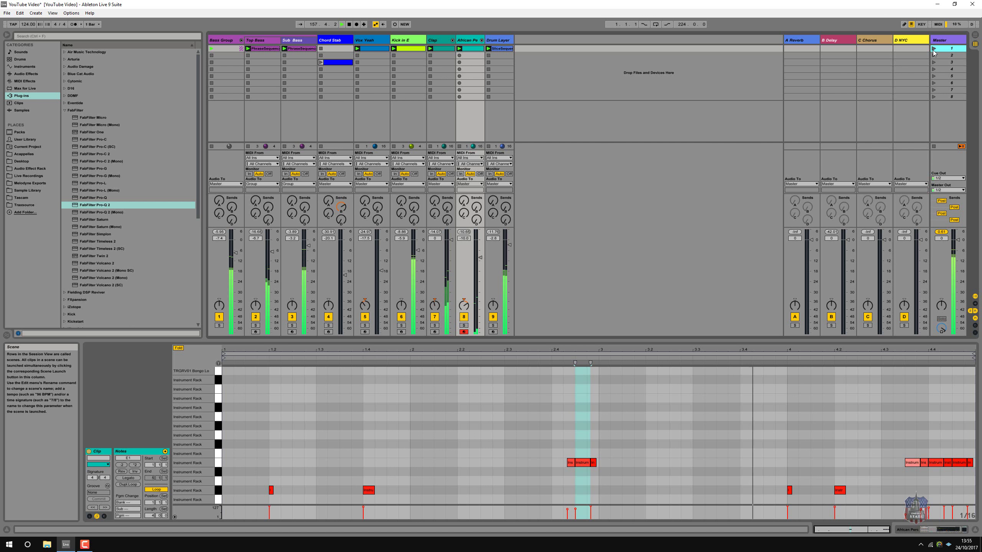
left_click(499, 40)
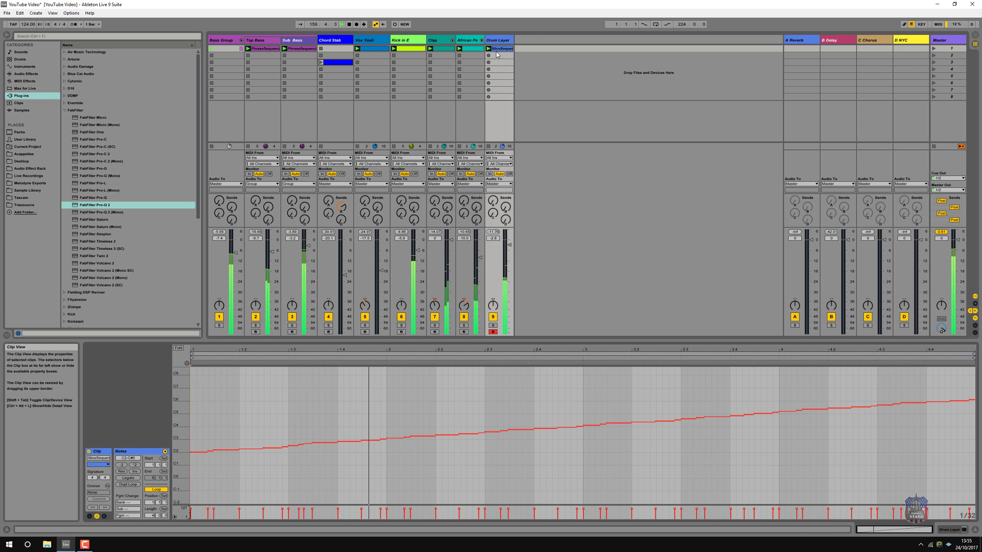
Step: Switch the detail view to Device View and open the Drum Layer's Transfuser window
left_click(964, 532)
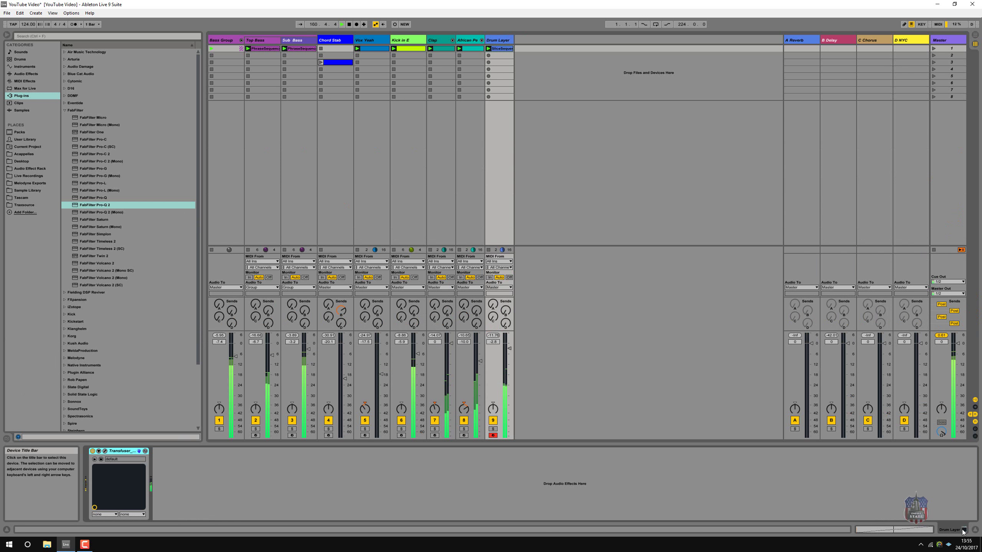
left_click(95, 459)
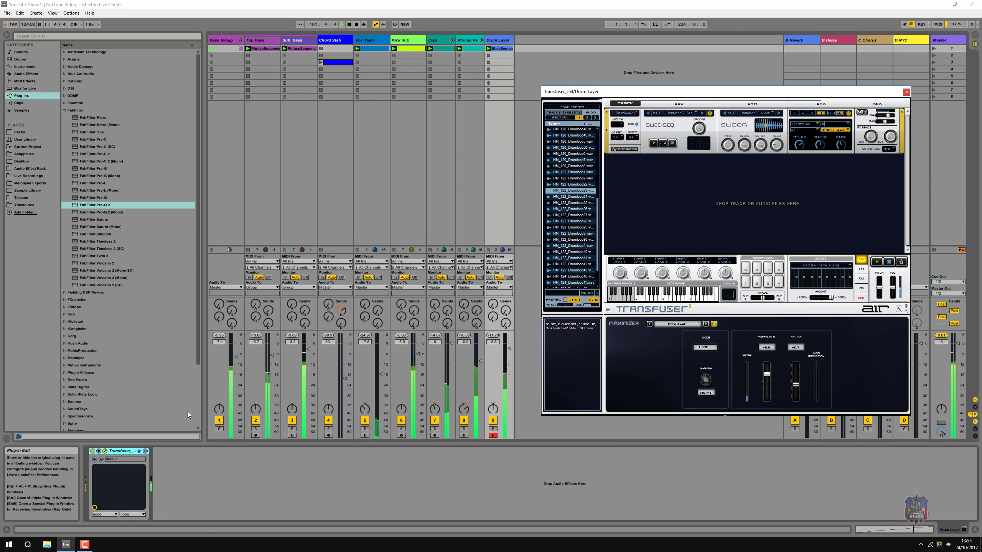